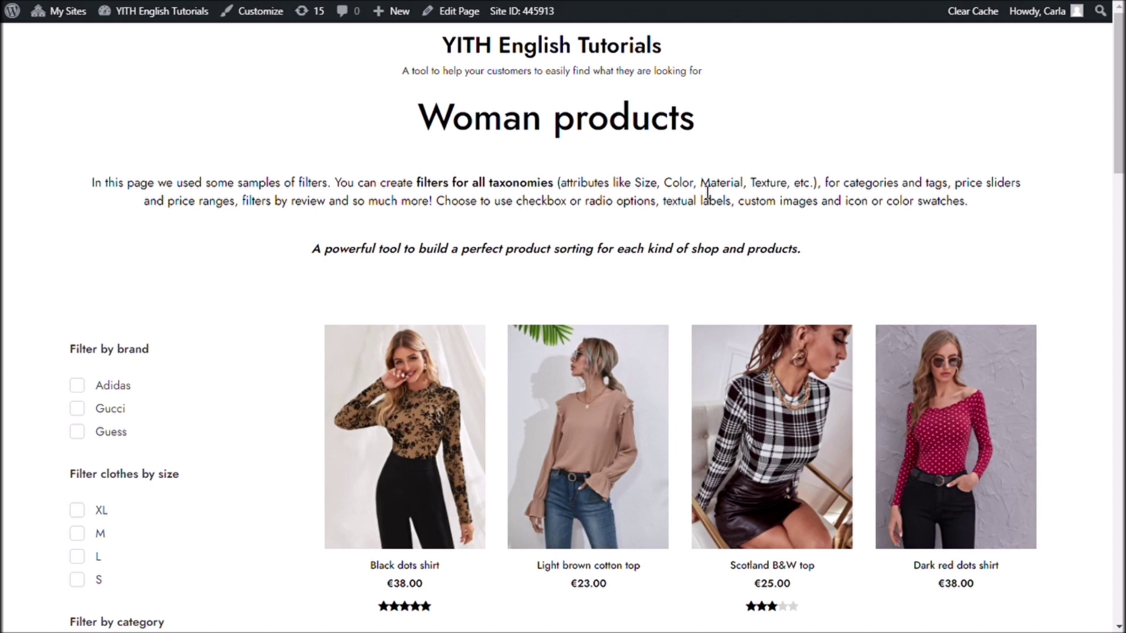
# Open the Women preset in Ajax Product Filter and expand its Filter by brand settings
pyautogui.scroll(-2, 279, 277)
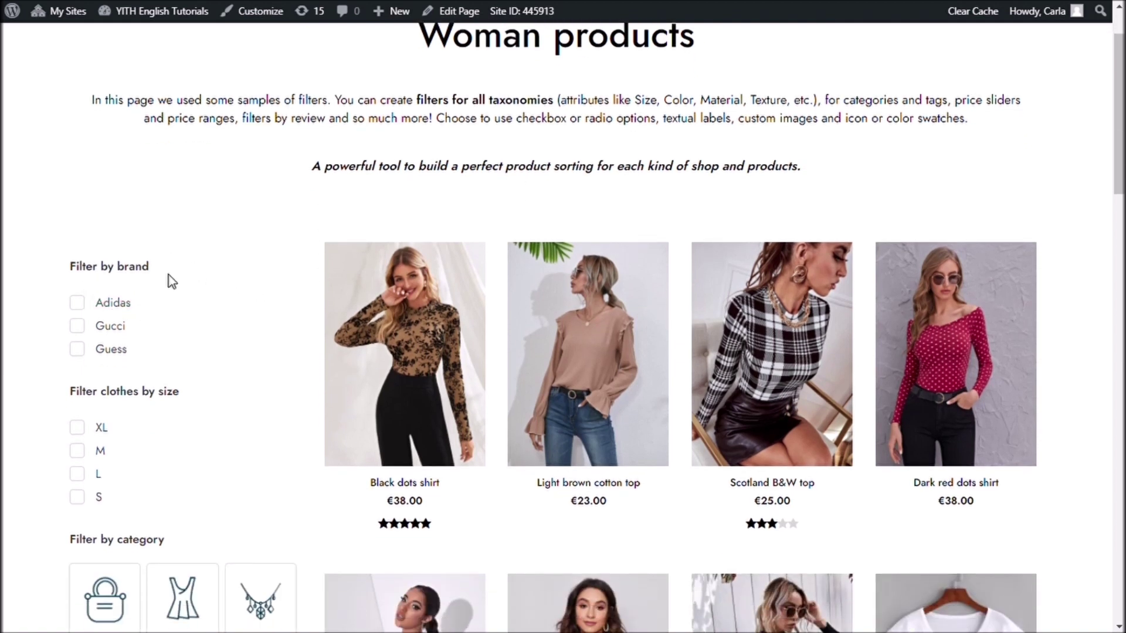
pyautogui.scroll(-3, 185, 288)
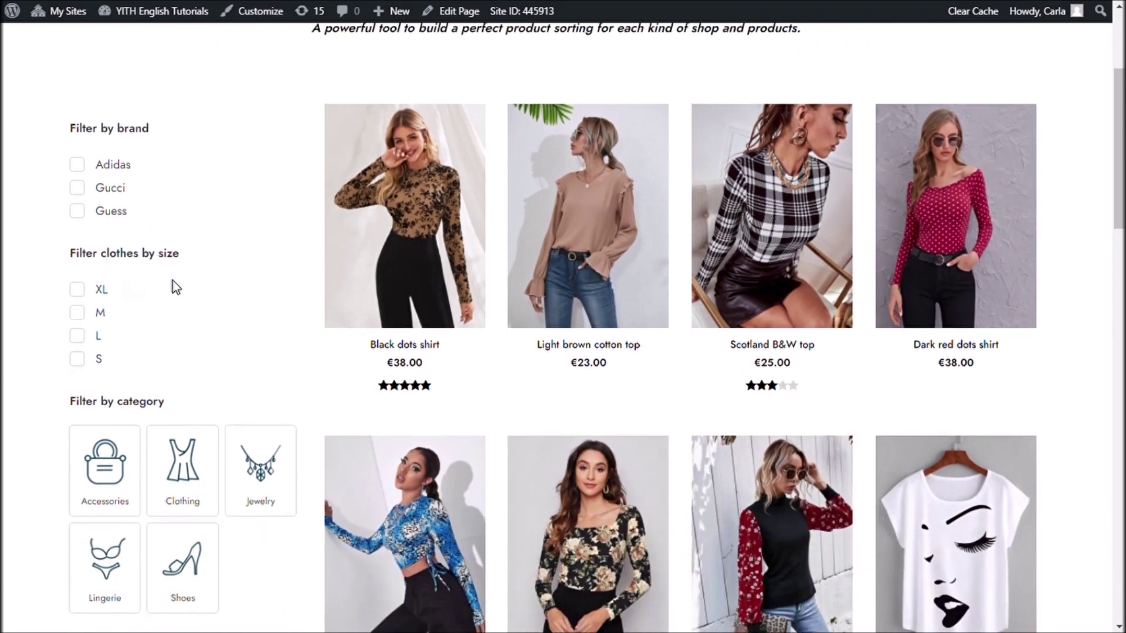
pyautogui.scroll(-1, 173, 288)
pyautogui.scroll(-1, 174, 288)
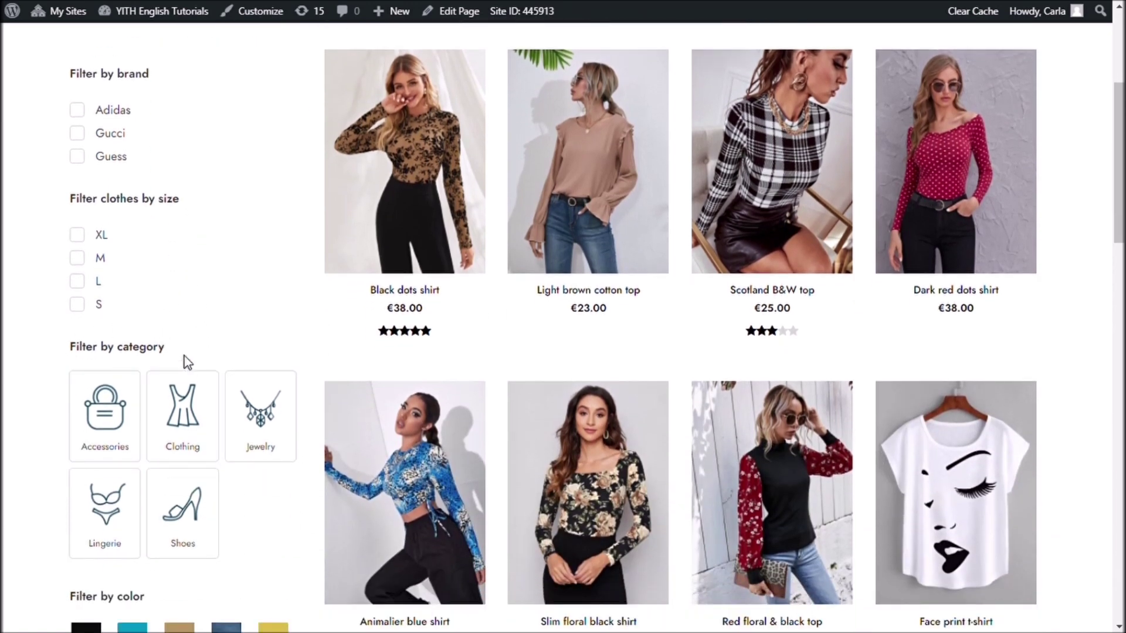
pyautogui.scroll(2, 184, 357)
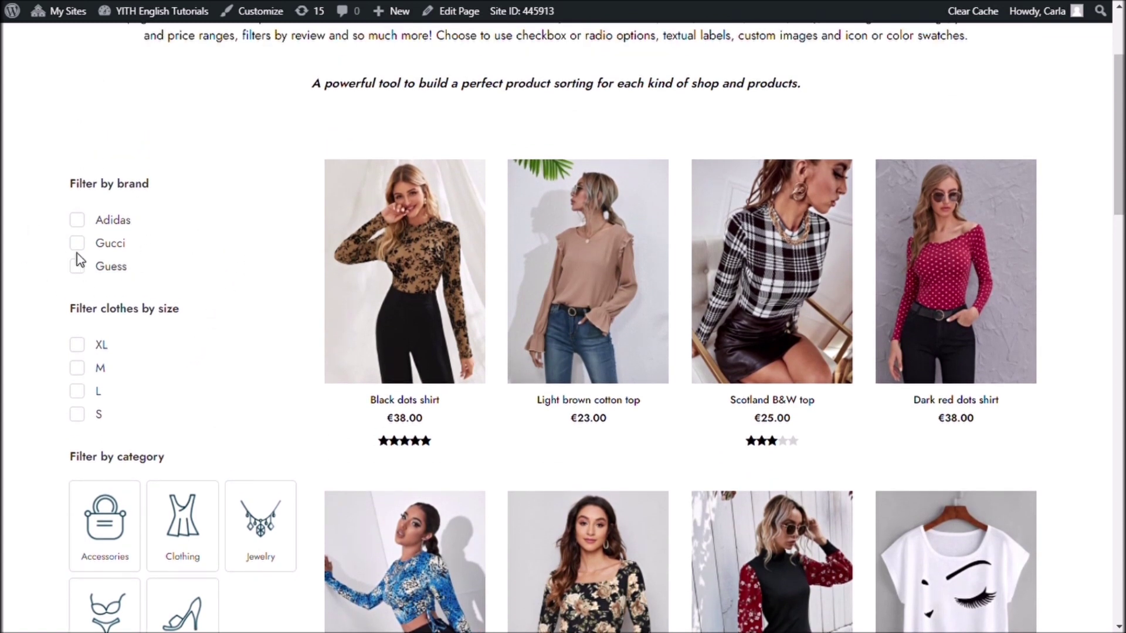
pyautogui.scroll(1, 269, 248)
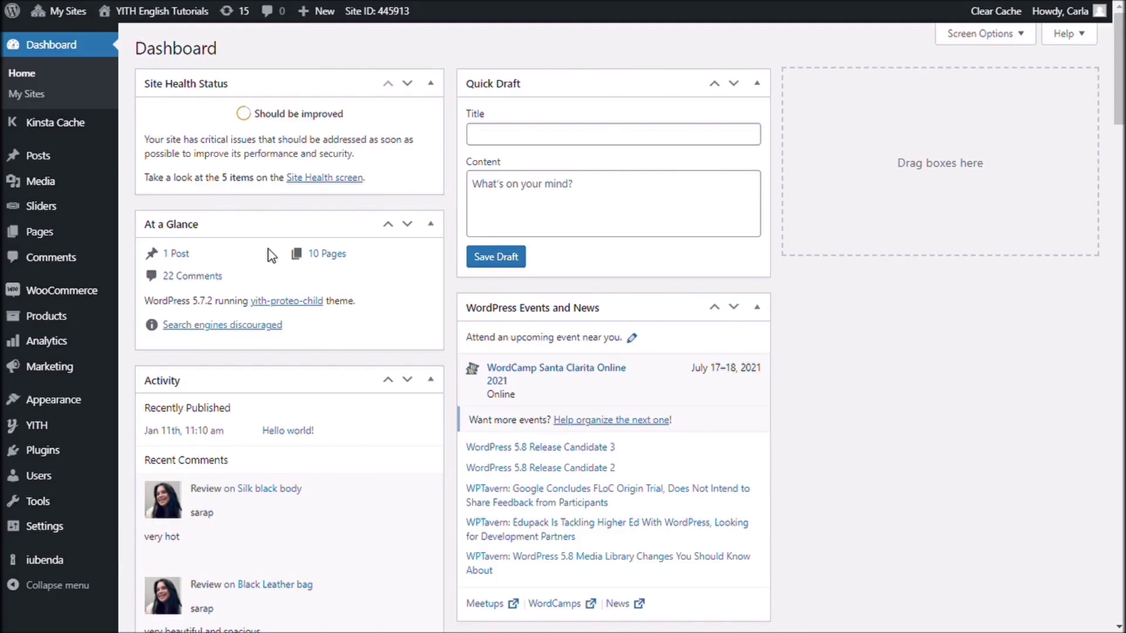
pyautogui.moveTo(80, 432)
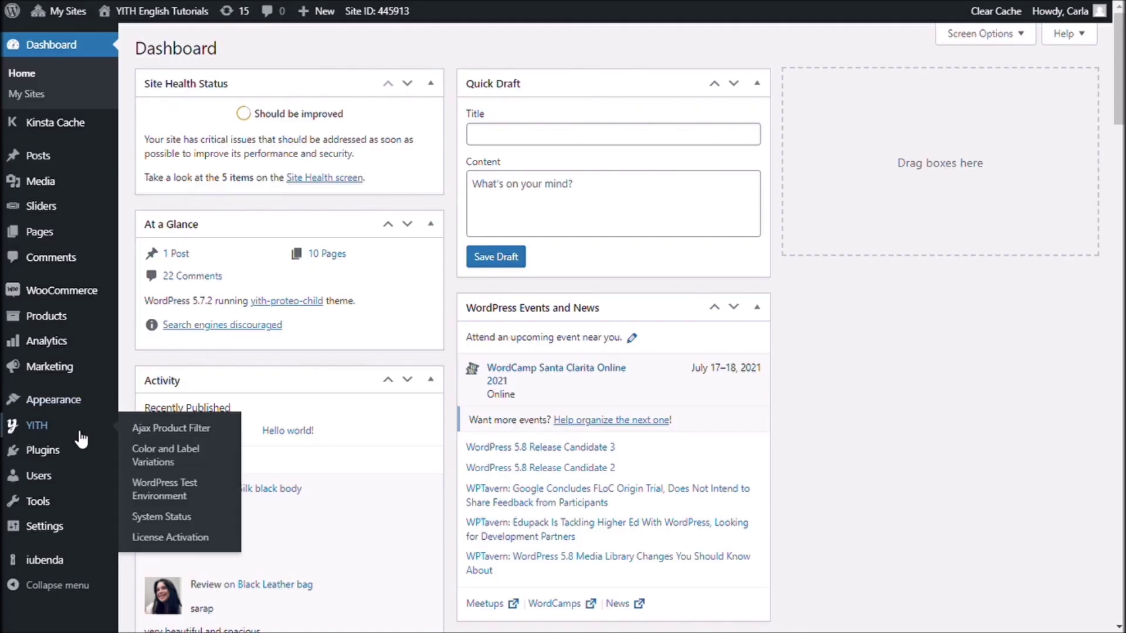
pyautogui.click(199, 434)
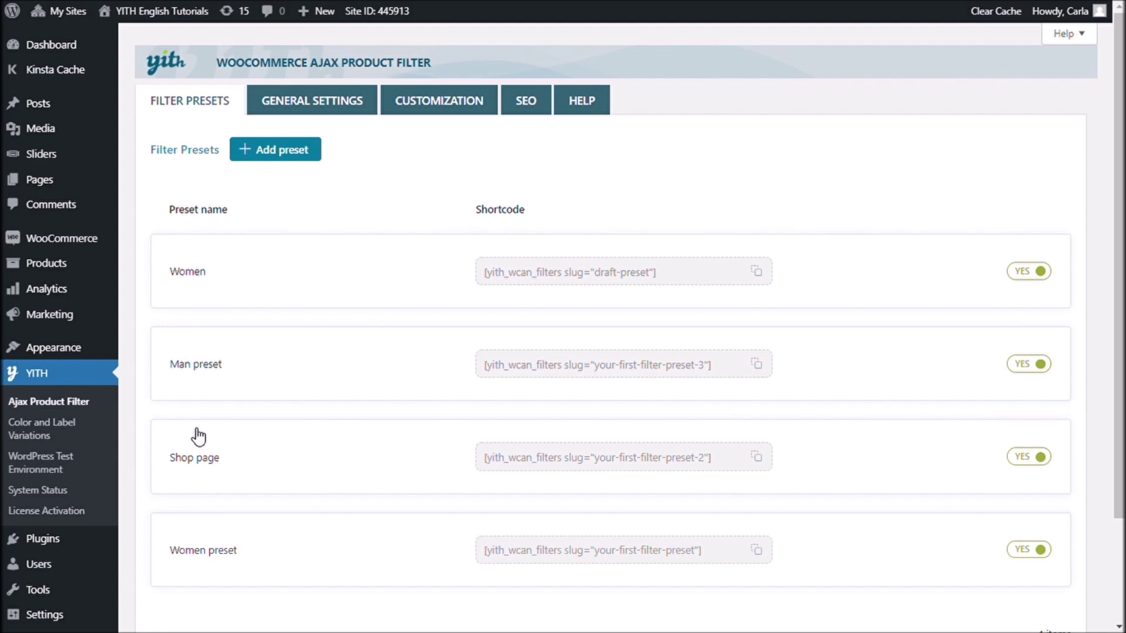
pyautogui.scroll(-2, 198, 437)
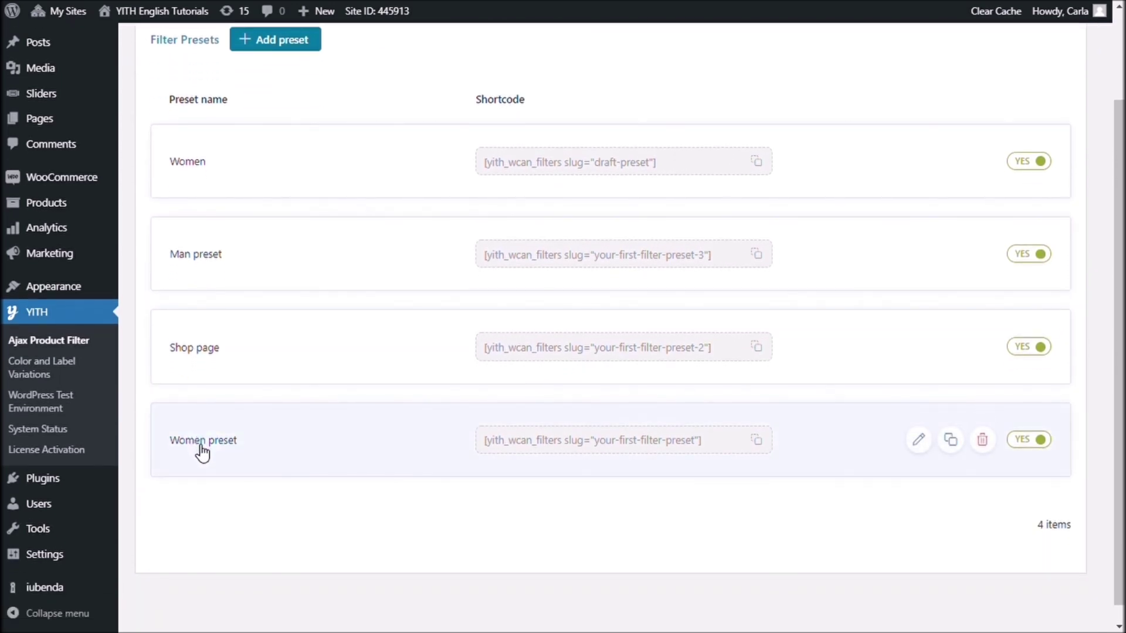
pyautogui.click(202, 451)
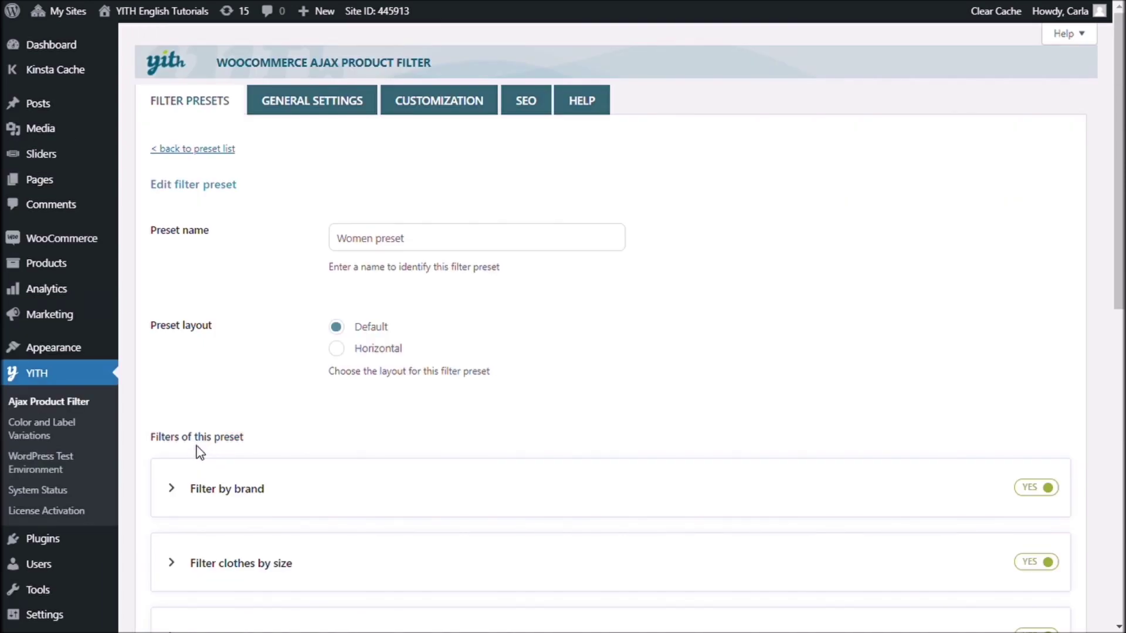
pyautogui.scroll(-1, 196, 446)
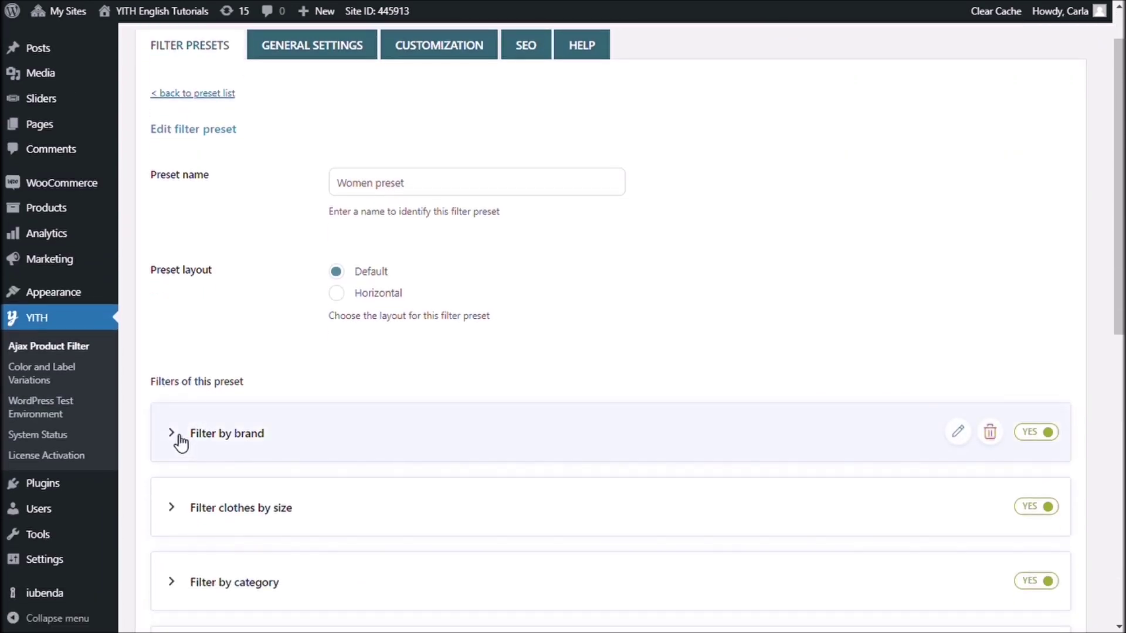
pyautogui.click(180, 444)
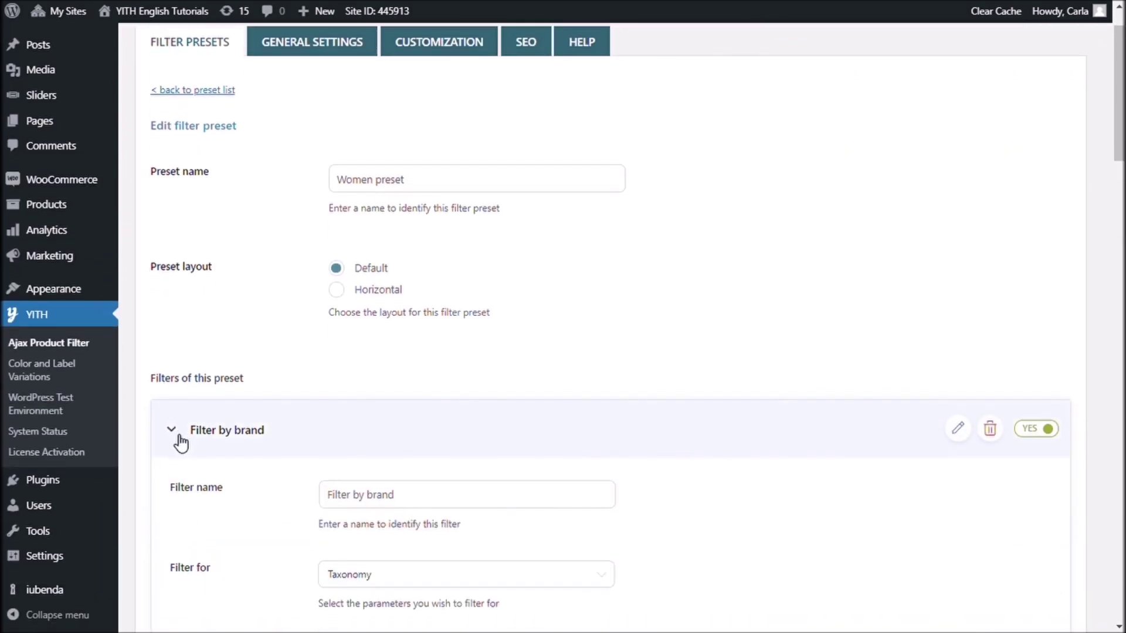
# Turn Auto-populate on for Filter by brand, then save the filter and the Women preset
pyautogui.scroll(-5, 181, 444)
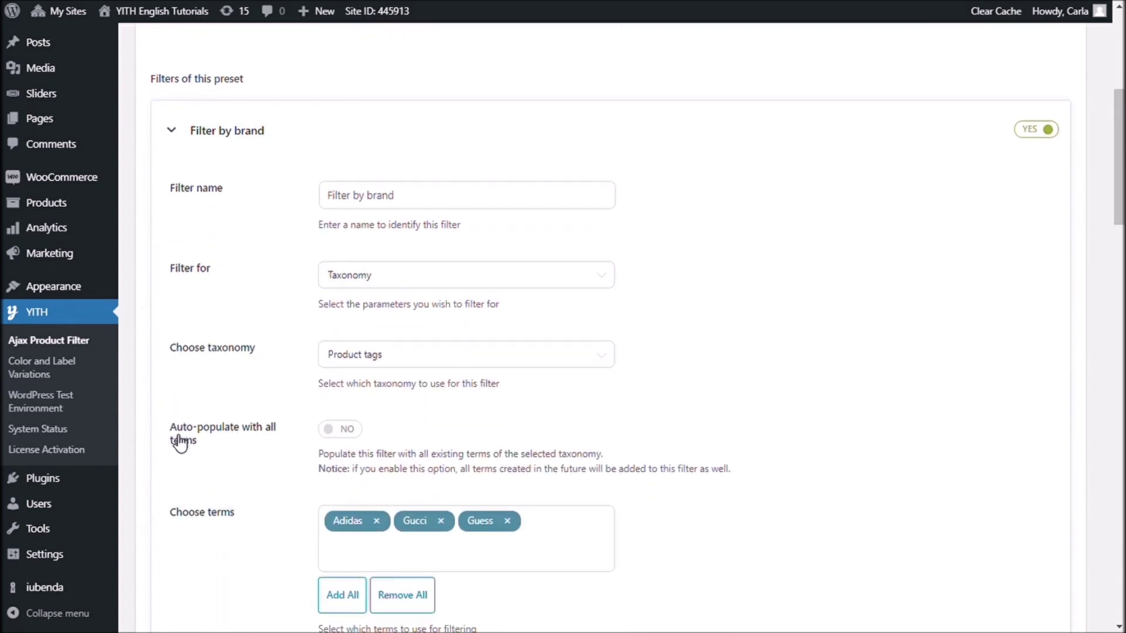
pyautogui.scroll(-1, 181, 444)
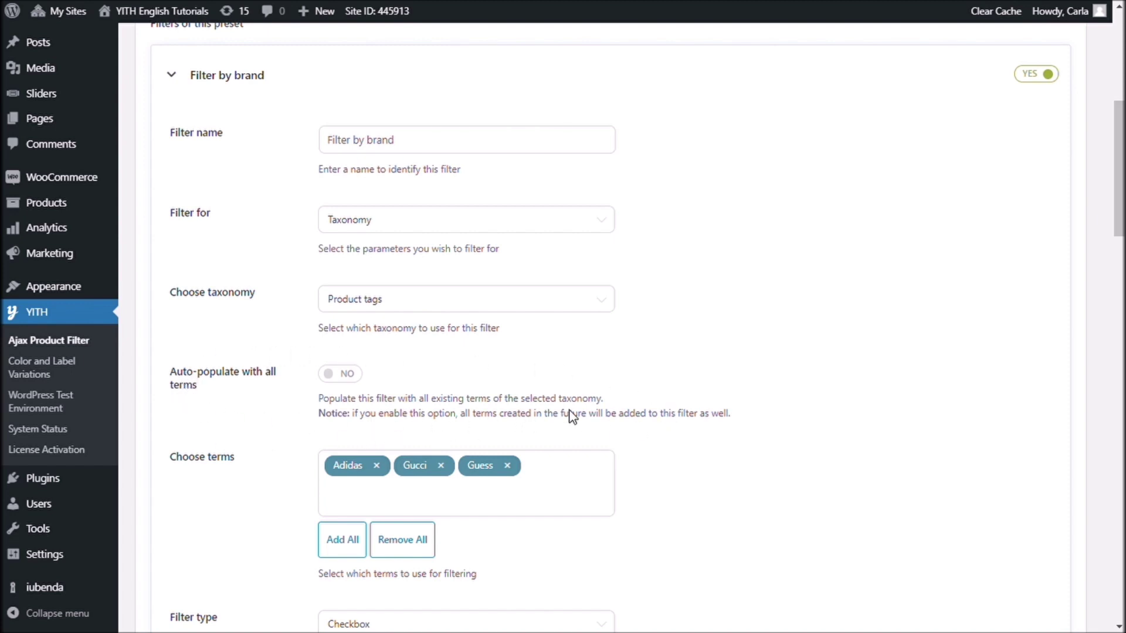
pyautogui.scroll(-2, 682, 421)
pyautogui.scroll(-1, 682, 421)
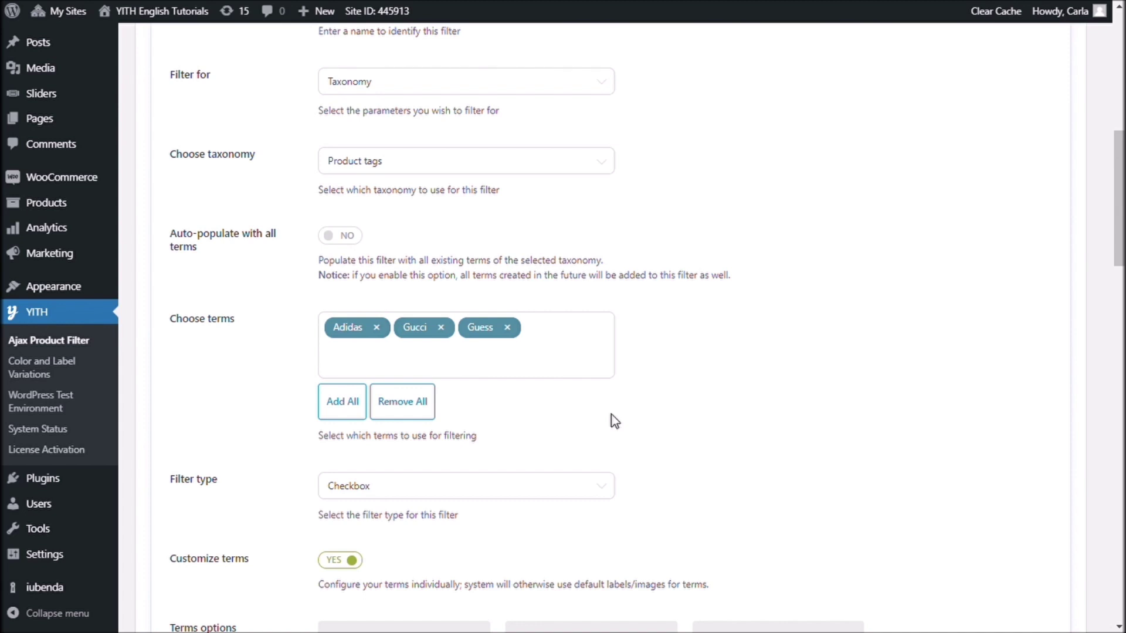
pyautogui.click(341, 237)
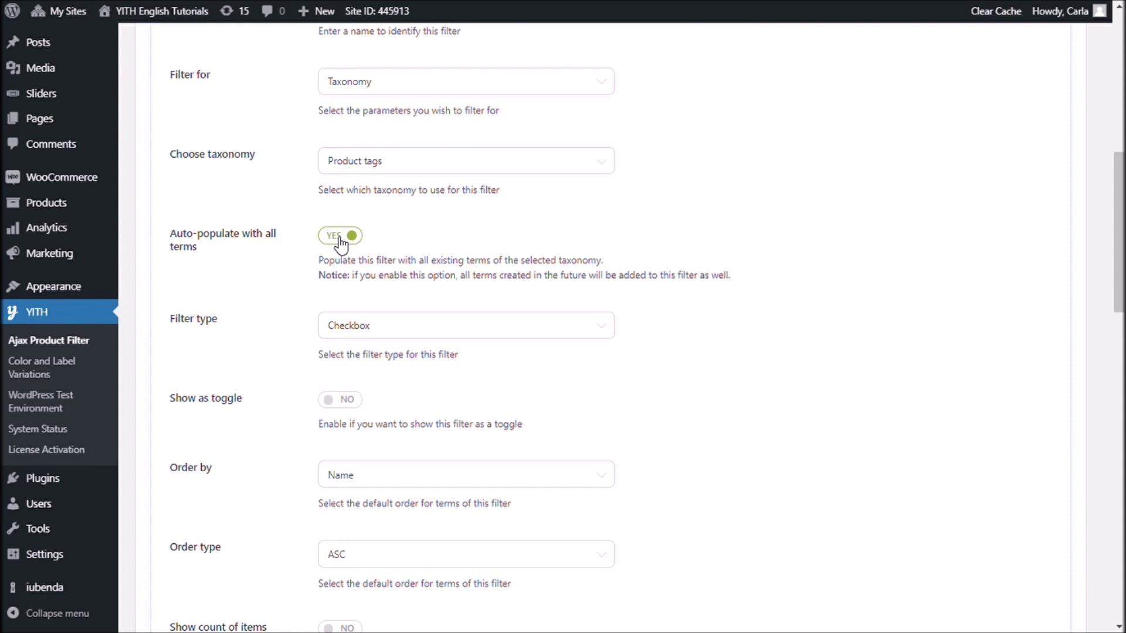
pyautogui.scroll(-10, 787, 307)
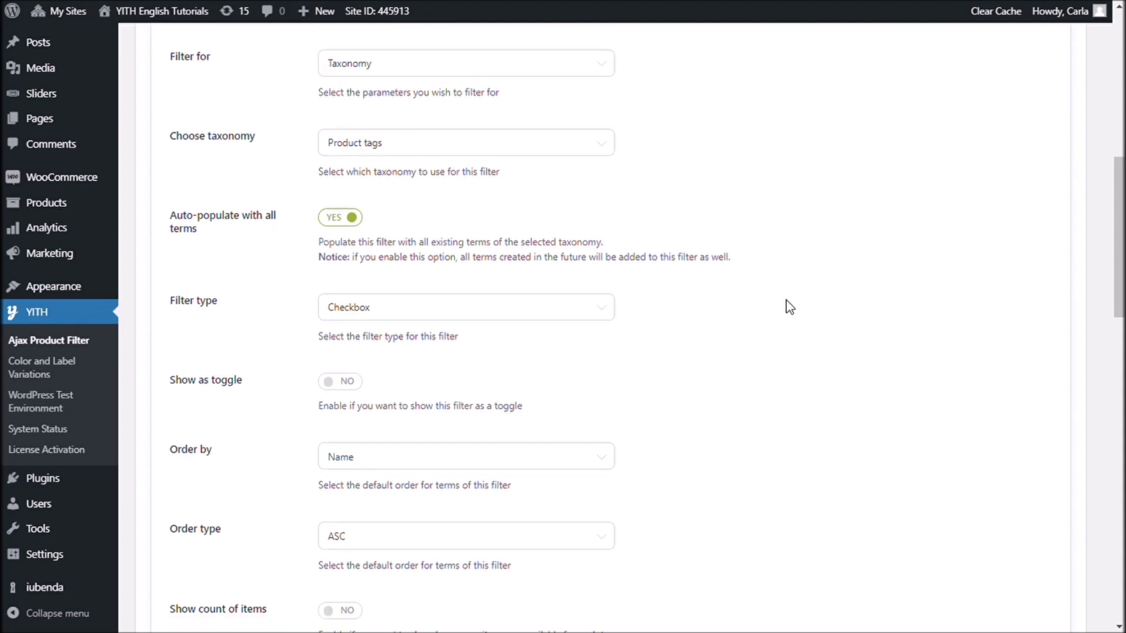
pyautogui.click(965, 380)
pyautogui.click(193, 613)
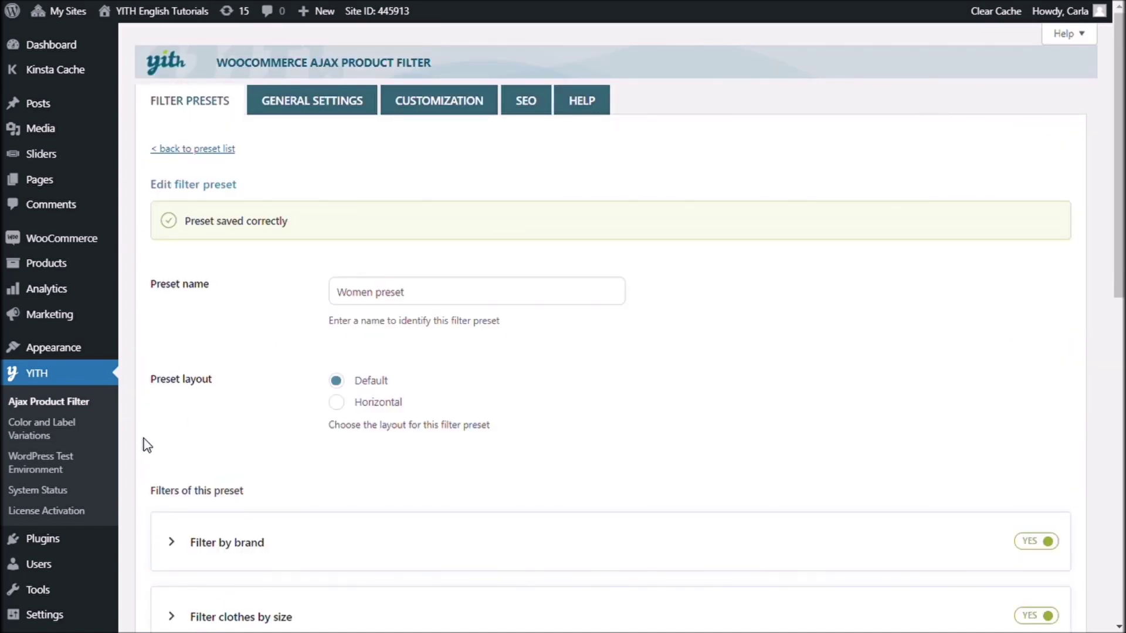
pyautogui.hotkey('ctrl', 'Tab')
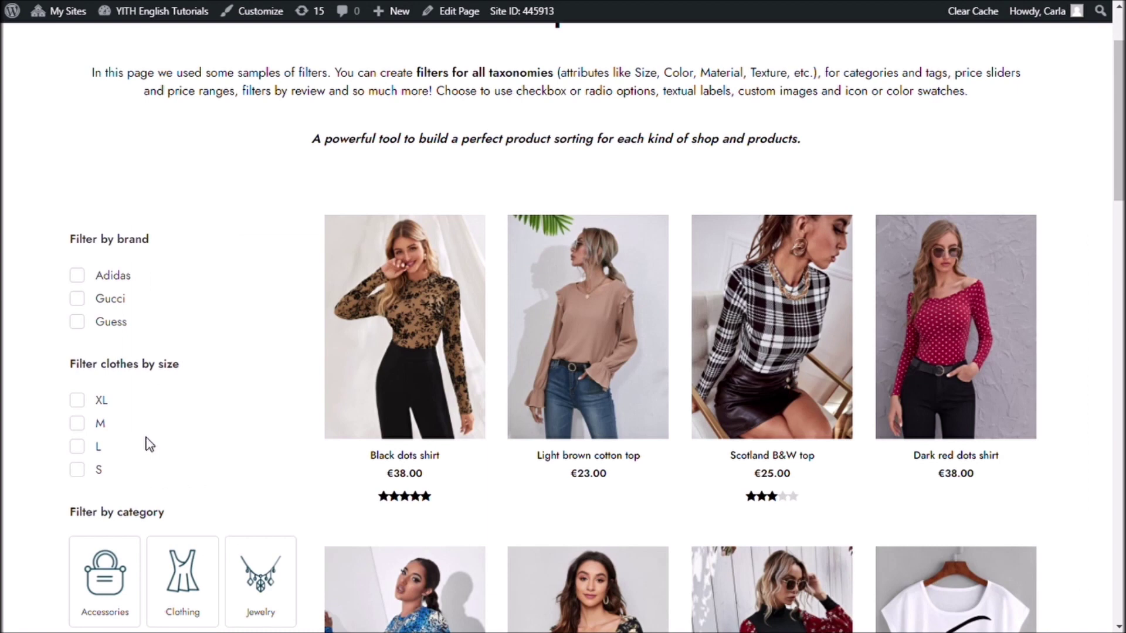
pyautogui.scroll(1, 149, 445)
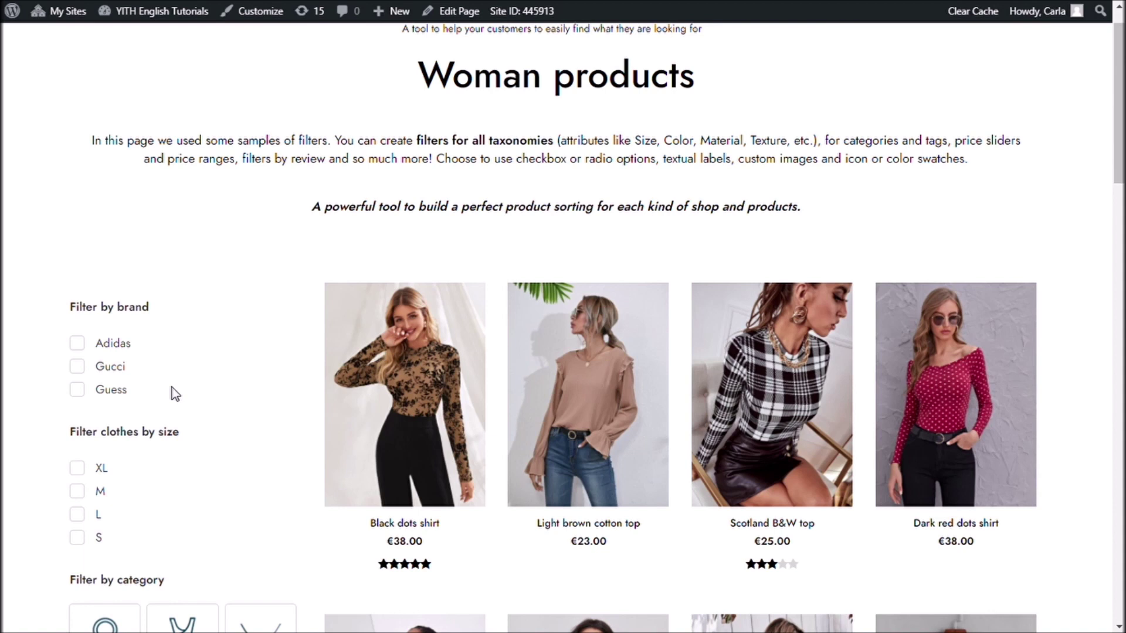
pyautogui.hotkey('ctrl', 'Tab')
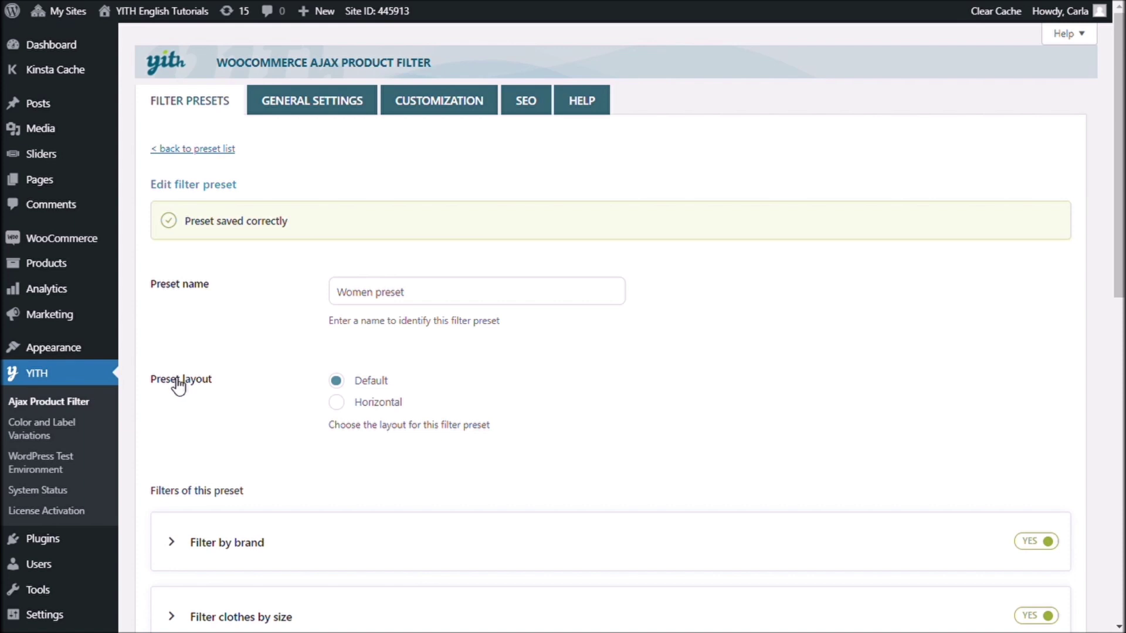
# Add Dior and Levi's as new product tags, then return to All Products
pyautogui.moveTo(100, 281)
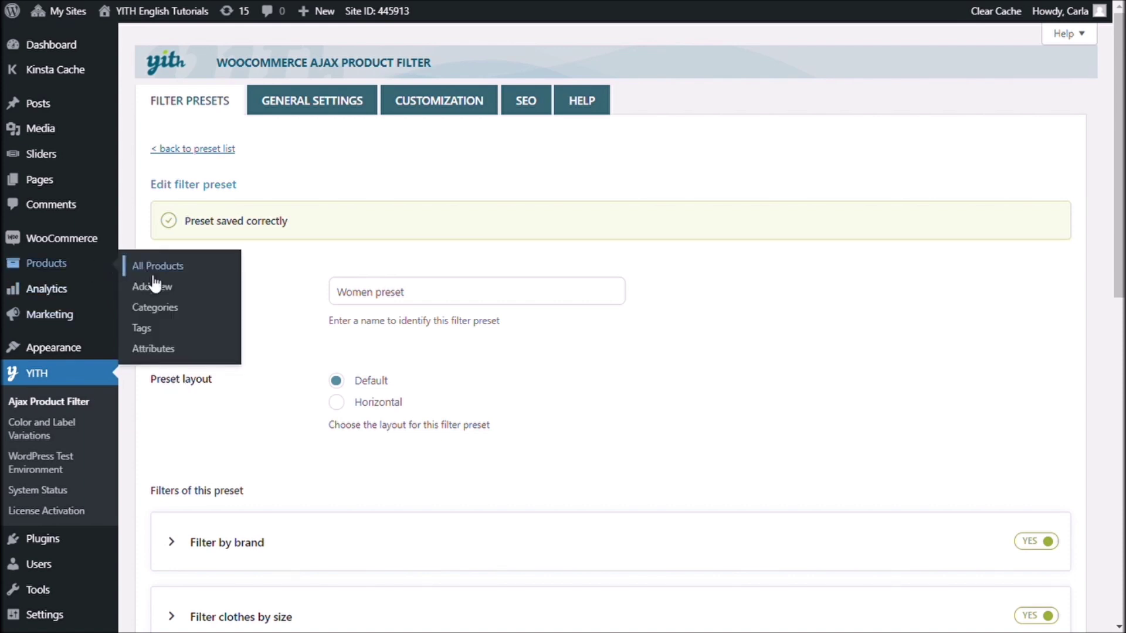
pyautogui.click(163, 333)
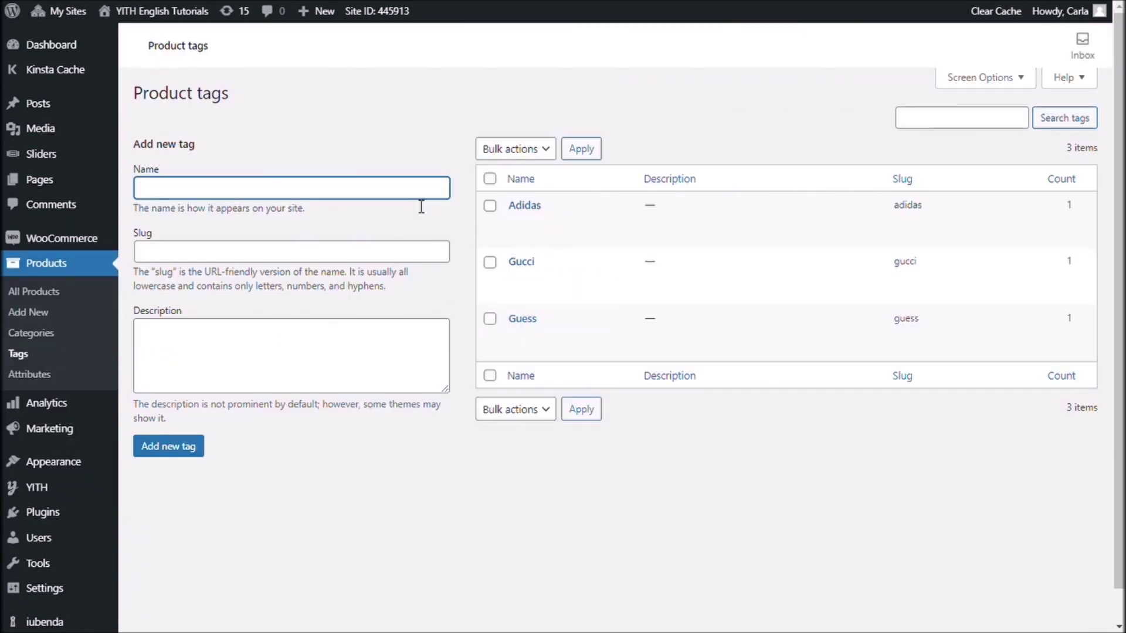
pyautogui.write('Dior')
pyautogui.click(189, 448)
pyautogui.click(259, 198)
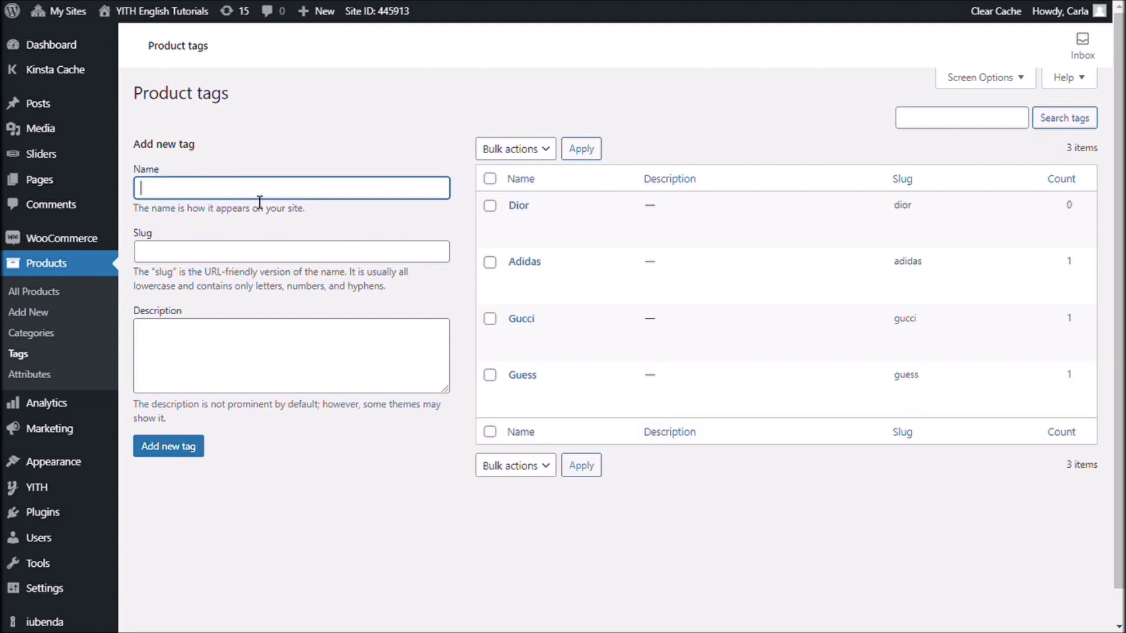
pyautogui.write("Levi's")
pyautogui.click(162, 459)
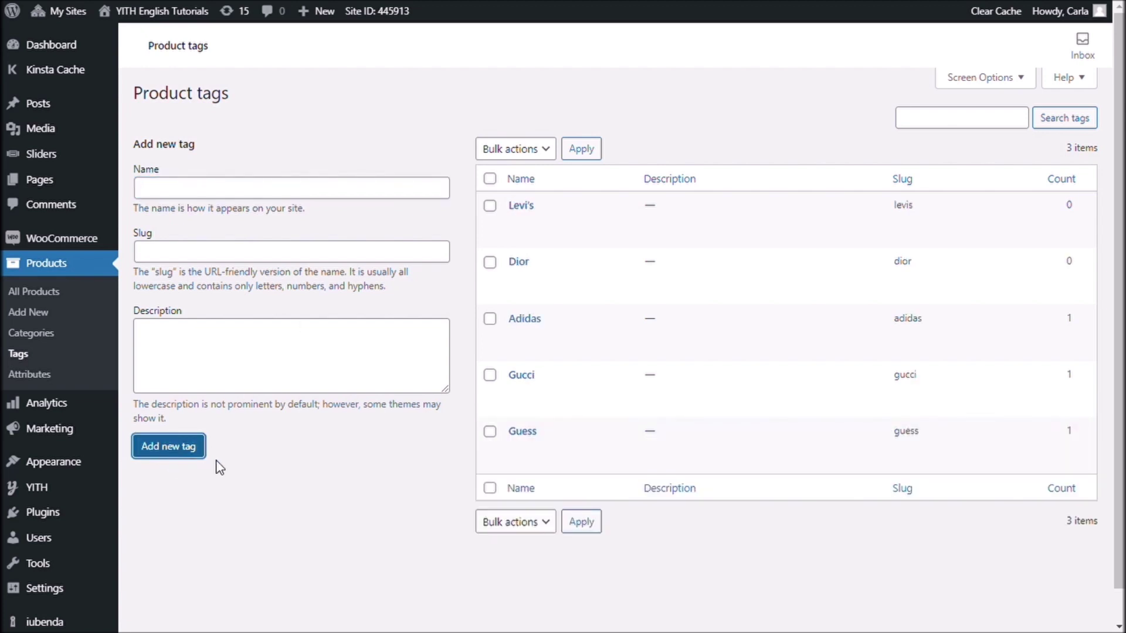
pyautogui.click(86, 305)
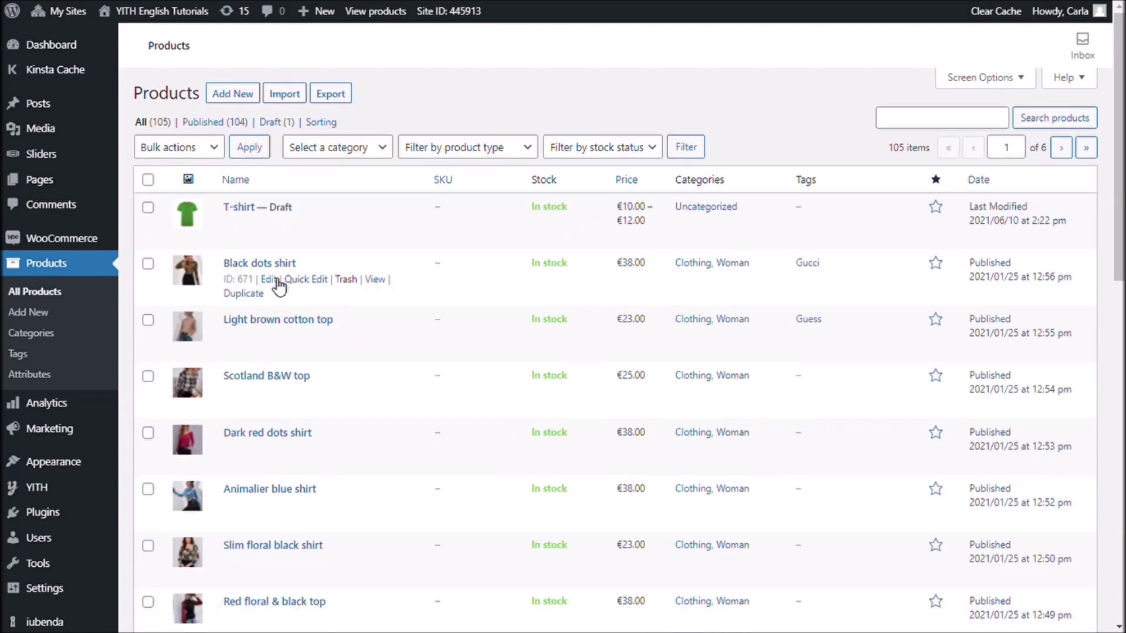
# Add the Levi's product tag to the Animalier shirt and update the product
pyautogui.scroll(-4, 279, 287)
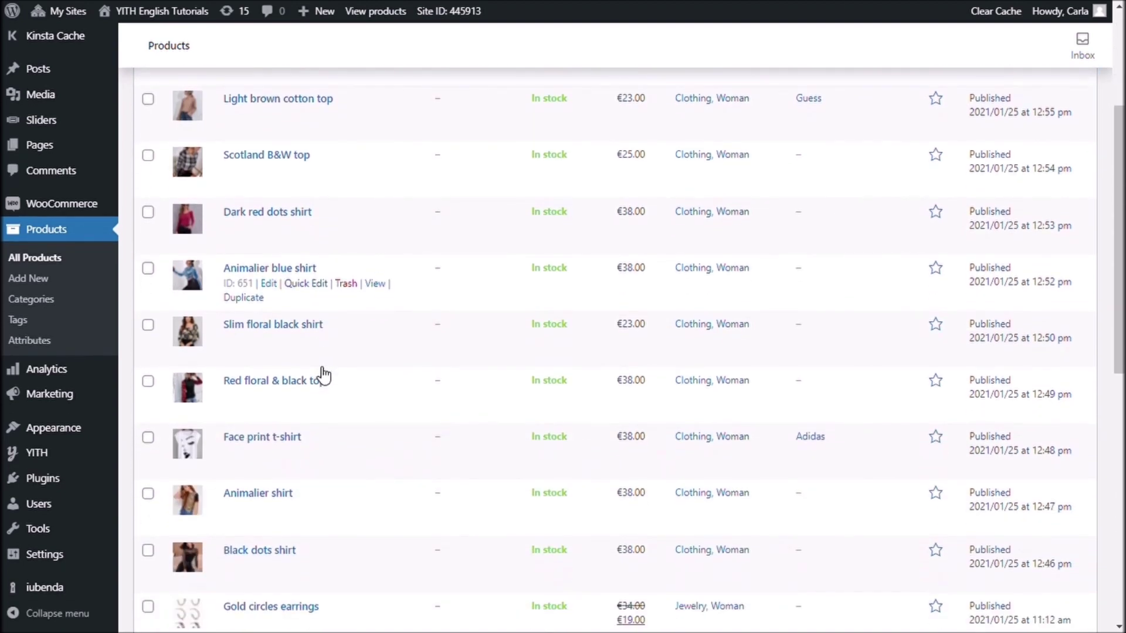
pyautogui.scroll(-2, 317, 367)
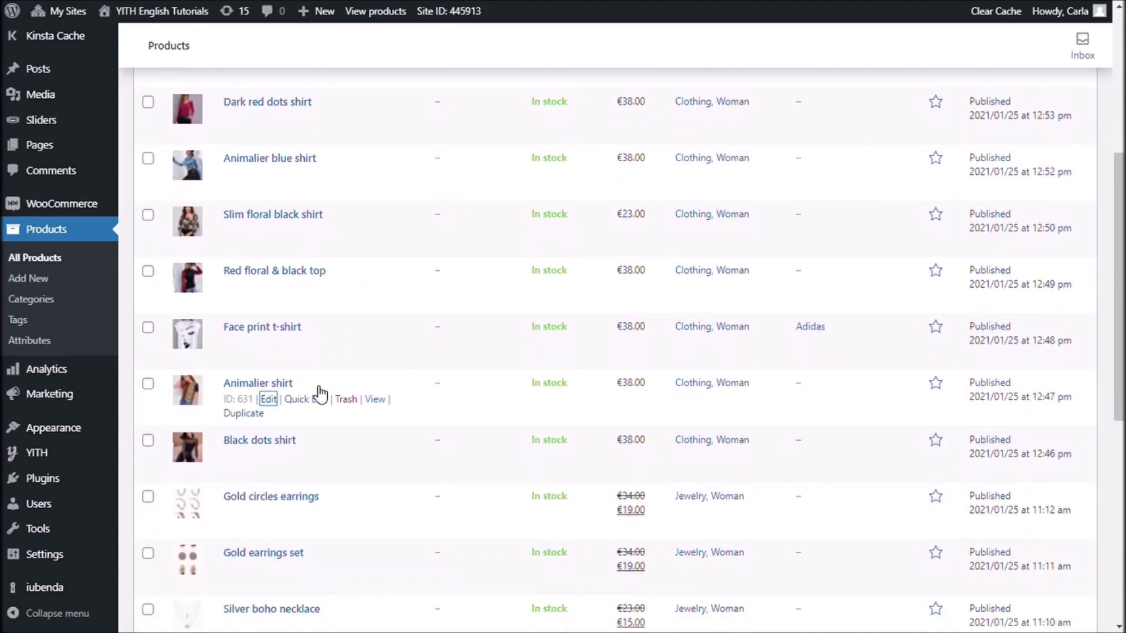
pyautogui.scroll(-10, 703, 382)
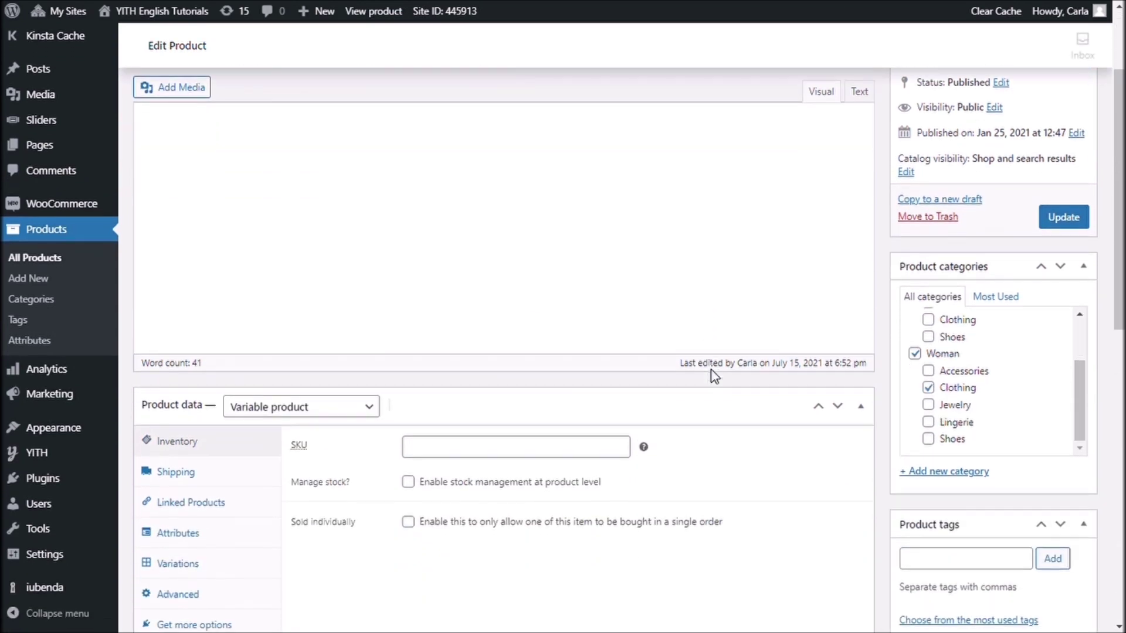
pyautogui.scroll(1, 927, 382)
pyautogui.scroll(-1, 981, 512)
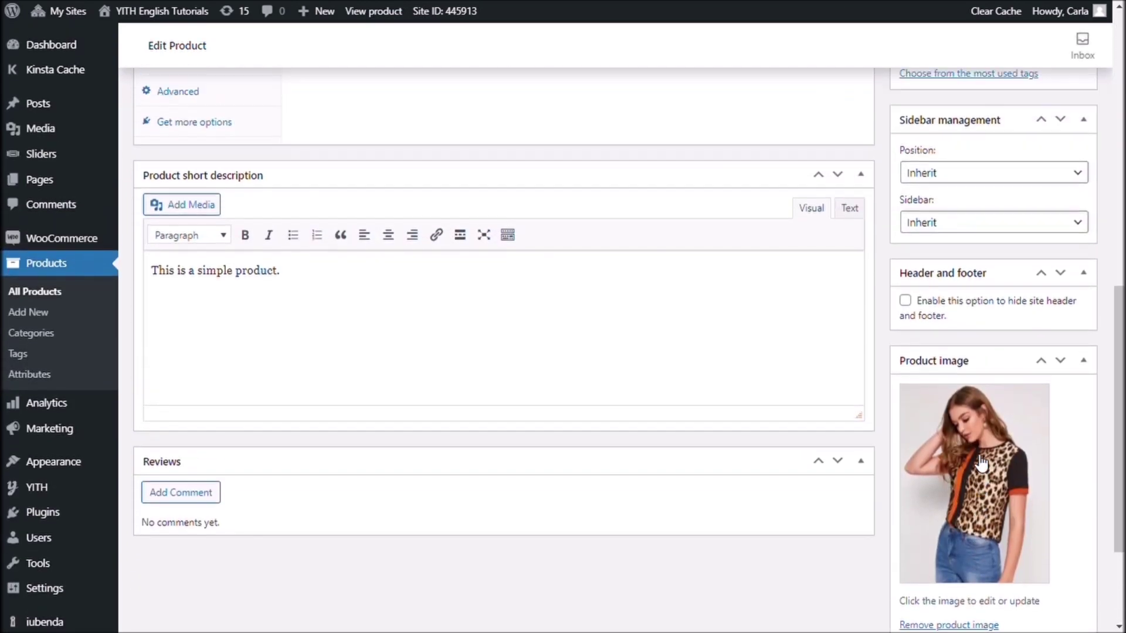
pyautogui.scroll(5, 981, 462)
pyautogui.click(959, 357)
pyautogui.write("Levi's")
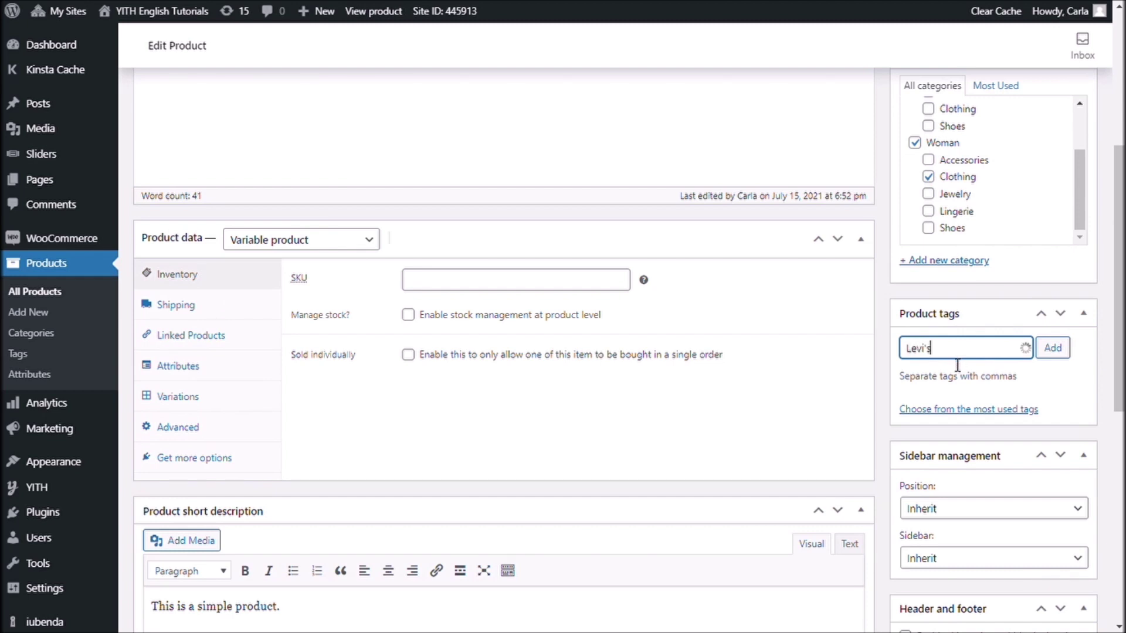
pyautogui.click(1006, 382)
pyautogui.scroll(3, 1071, 368)
pyautogui.scroll(3, 1071, 367)
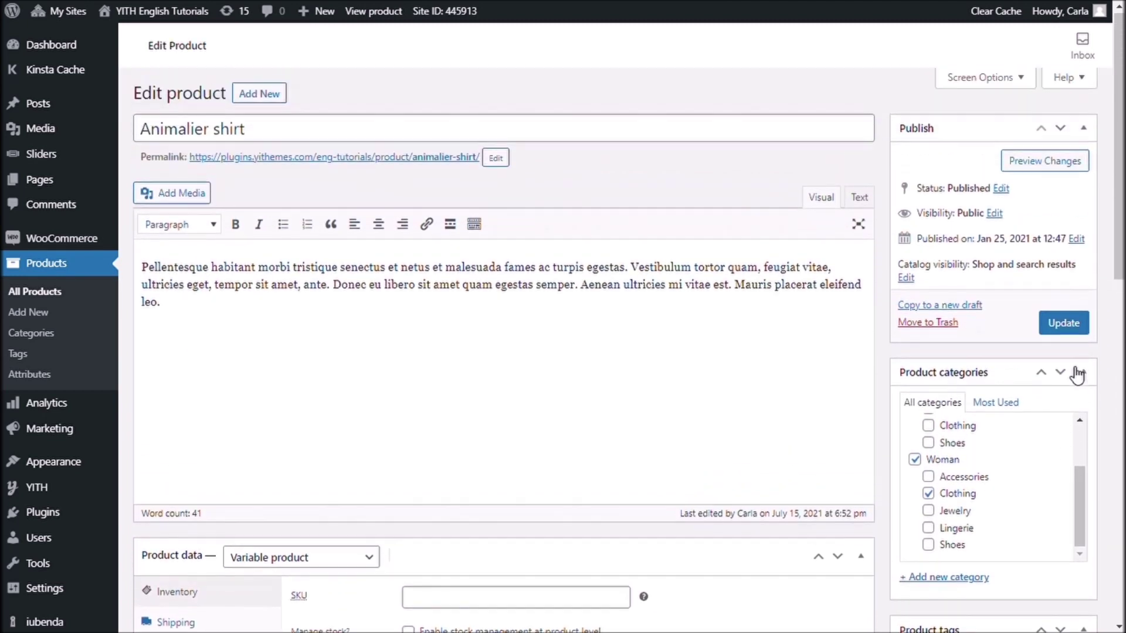
pyautogui.click(1063, 323)
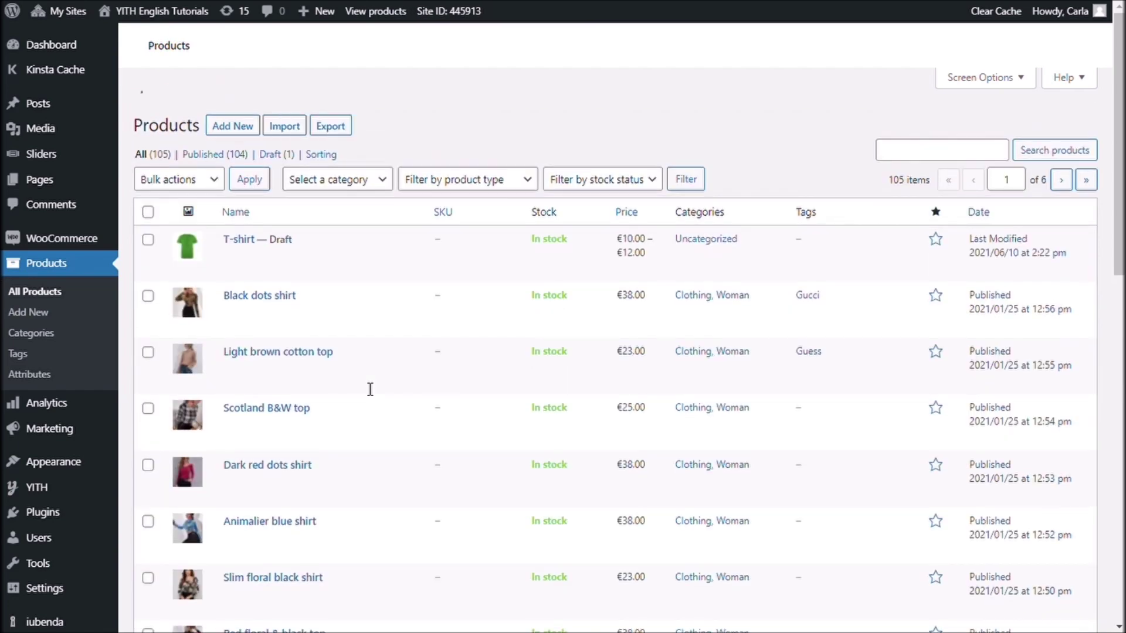
# Open the Black dots shirt, add the Dior product tag, and update it
pyautogui.scroll(-7, 370, 388)
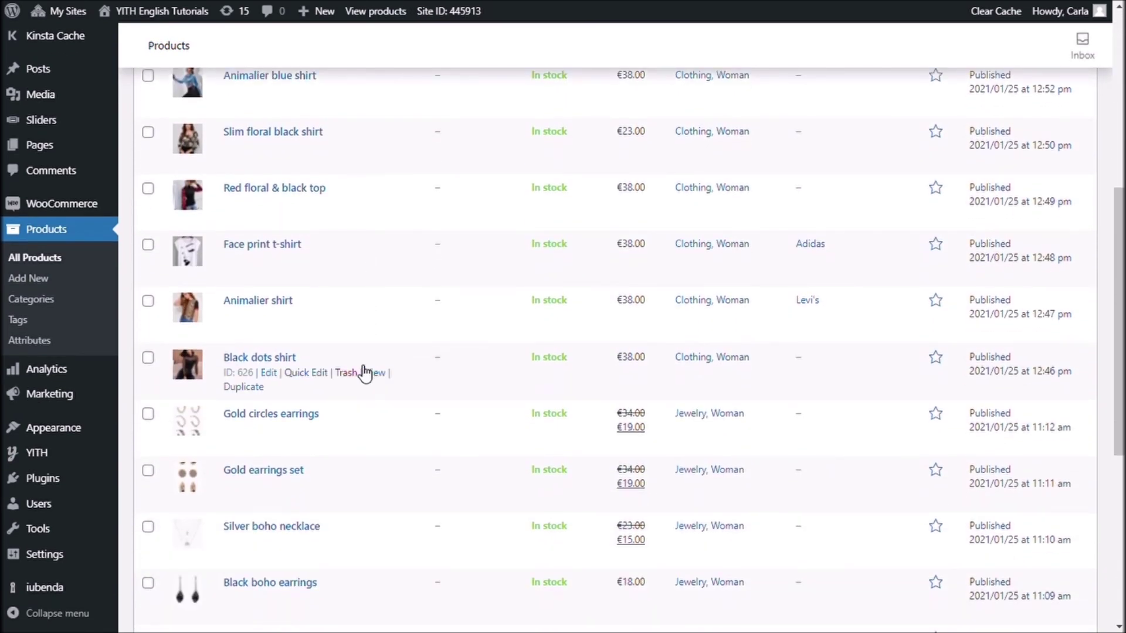
pyautogui.click(269, 373)
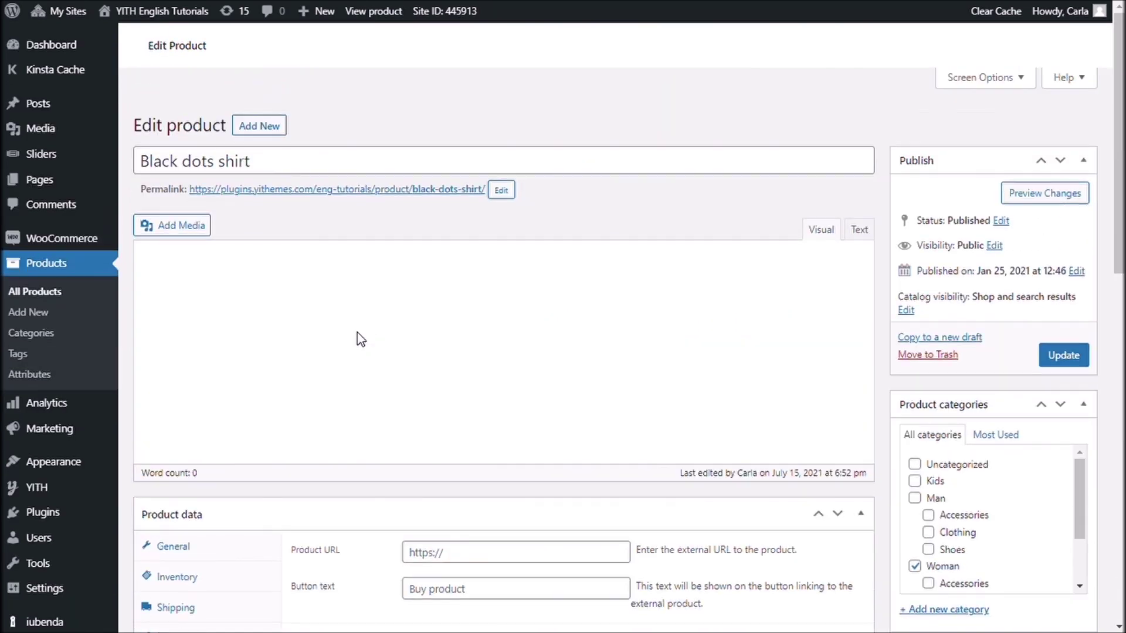
pyautogui.scroll(-2, 555, 398)
pyautogui.scroll(-2, 555, 399)
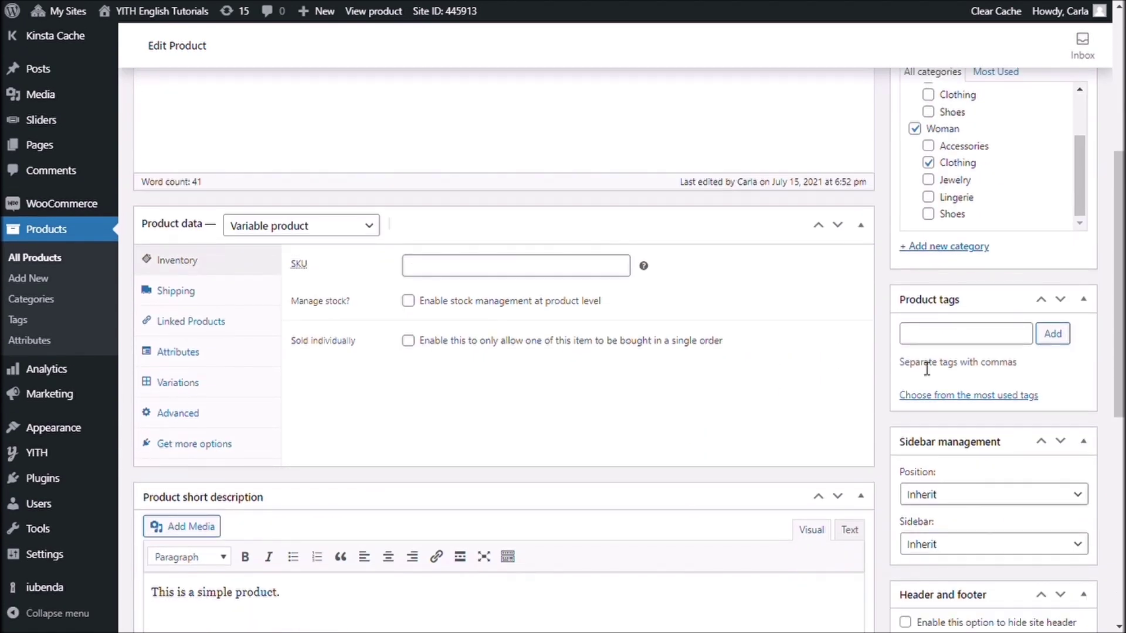
pyautogui.click(955, 333)
pyautogui.write('Dior')
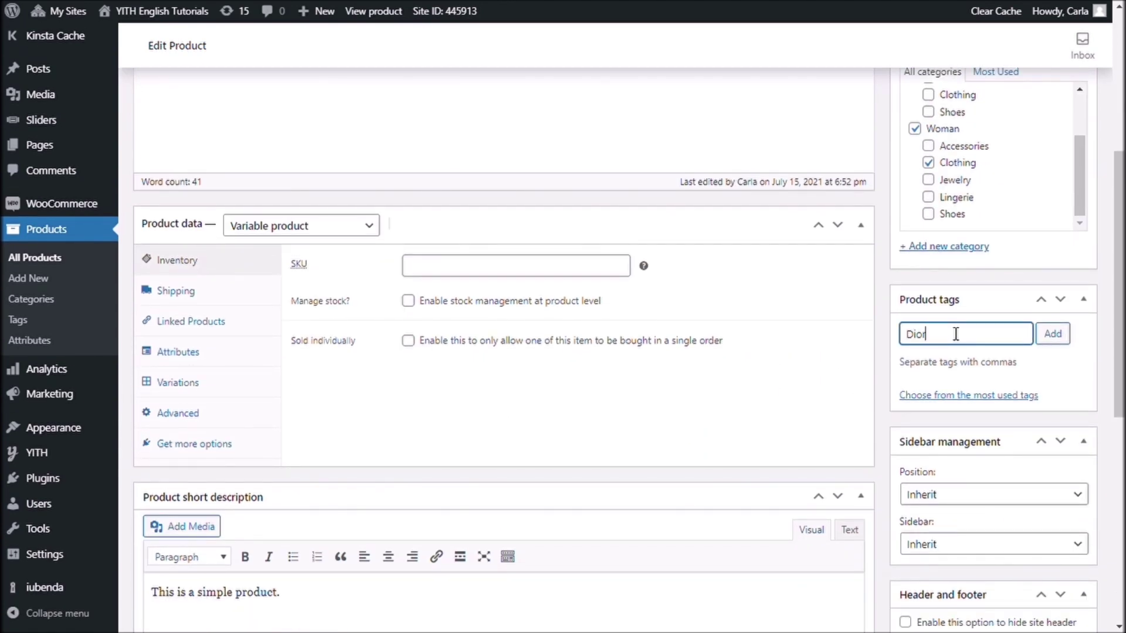
pyautogui.click(950, 357)
pyautogui.scroll(5, 953, 351)
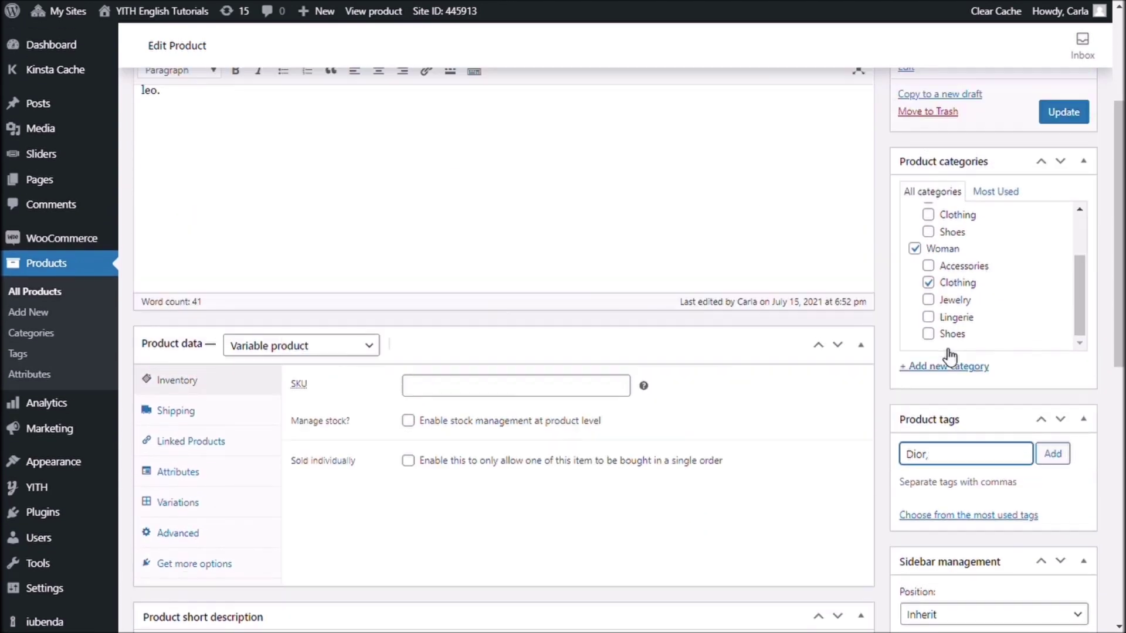
pyautogui.click(1062, 320)
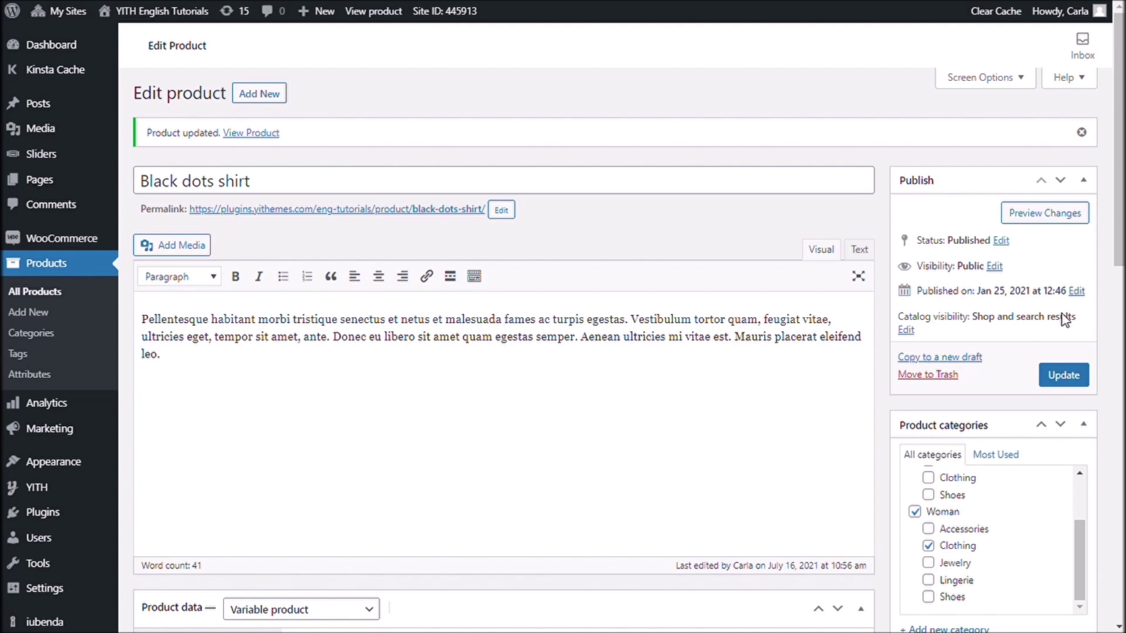
# Switch to the Woman products shop page to check the brand filter
pyautogui.hotkey('ctrl', 'Tab')
# Go to Products > Attributes, open the Color terms, and edit the Black term
pyautogui.click(39, 375)
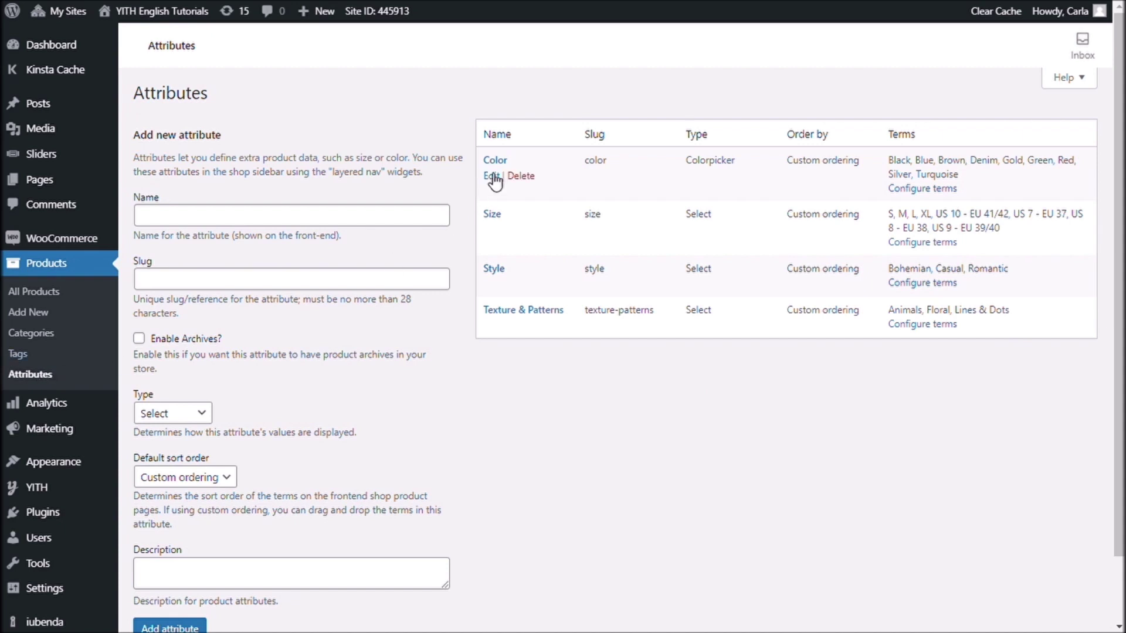
pyautogui.click(493, 164)
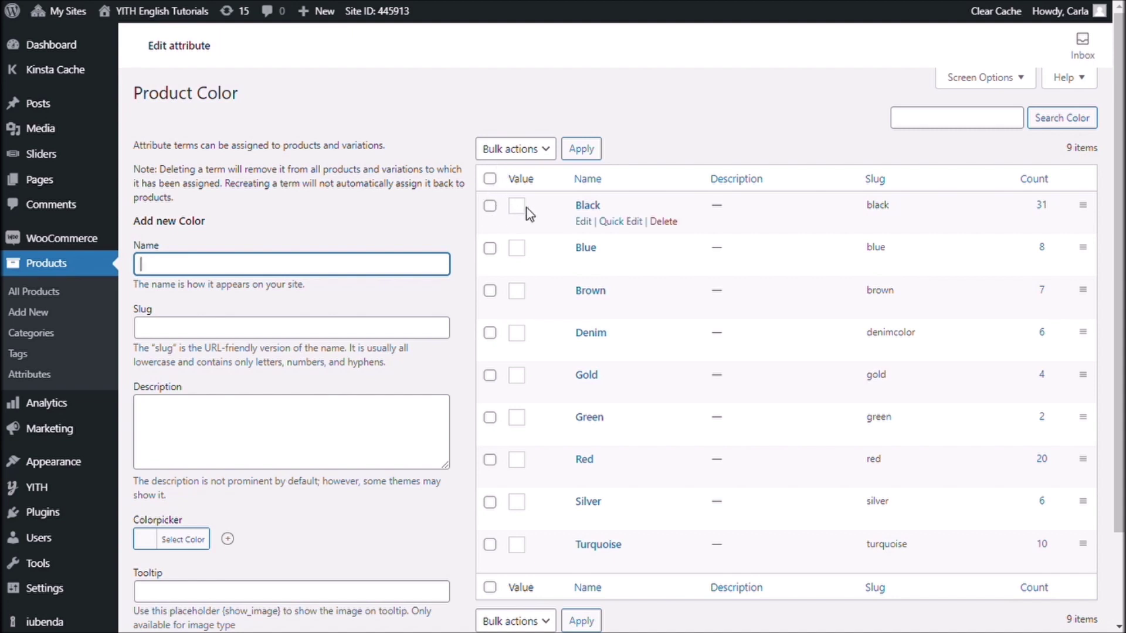
pyautogui.click(586, 208)
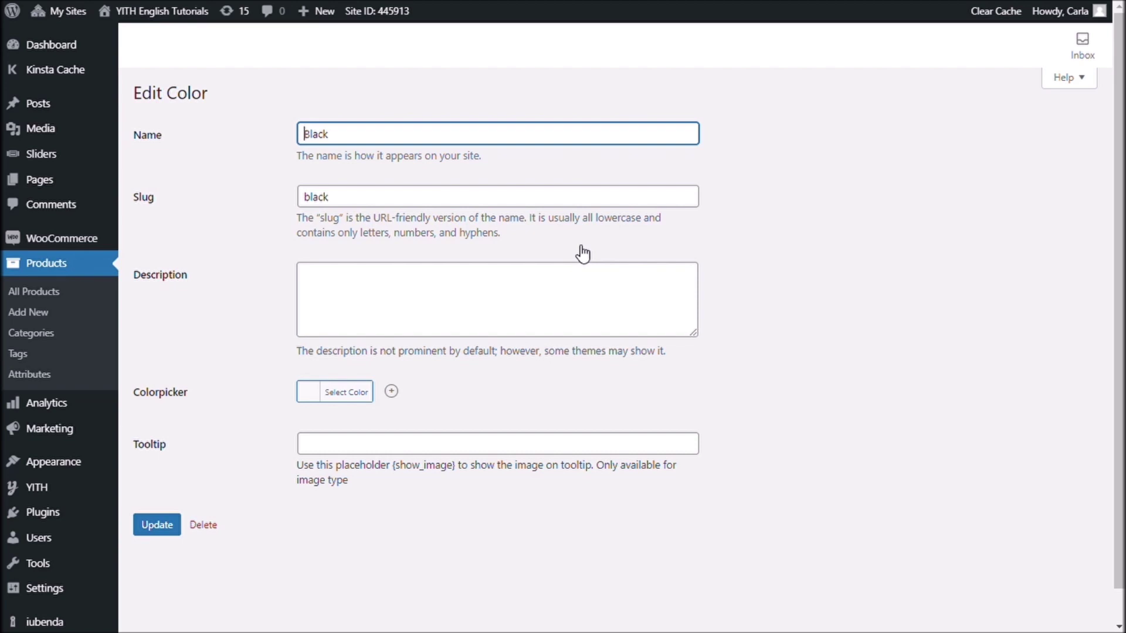
# Set the Black term's swatch to black, update it, and return to the Color terms list
pyautogui.click(357, 394)
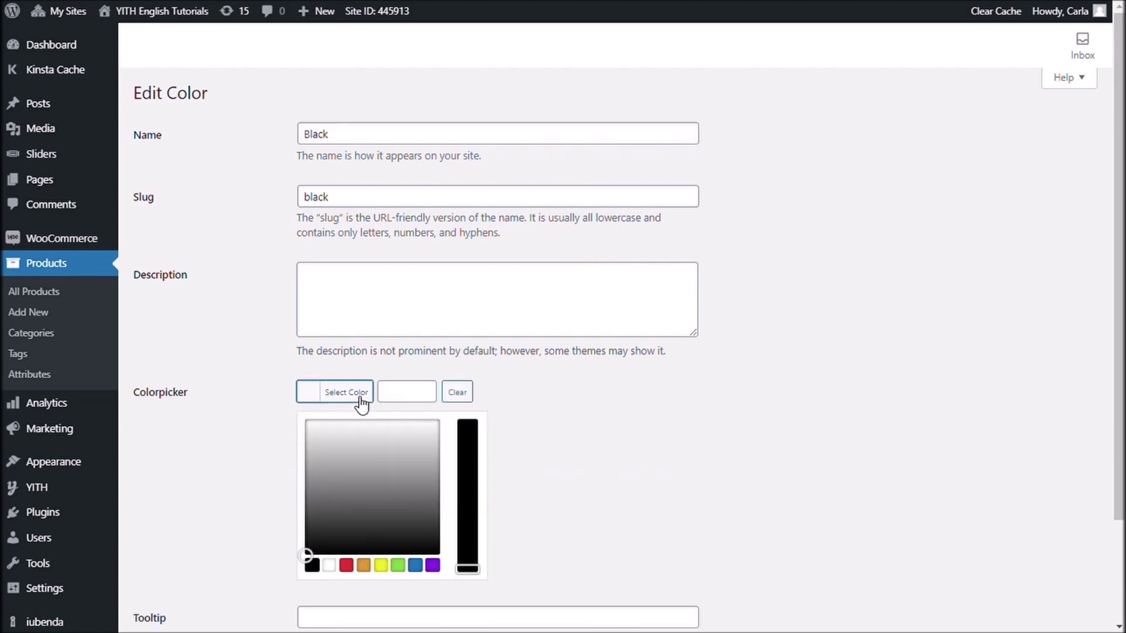
pyautogui.click(315, 566)
pyautogui.click(755, 491)
pyautogui.scroll(-1, 749, 487)
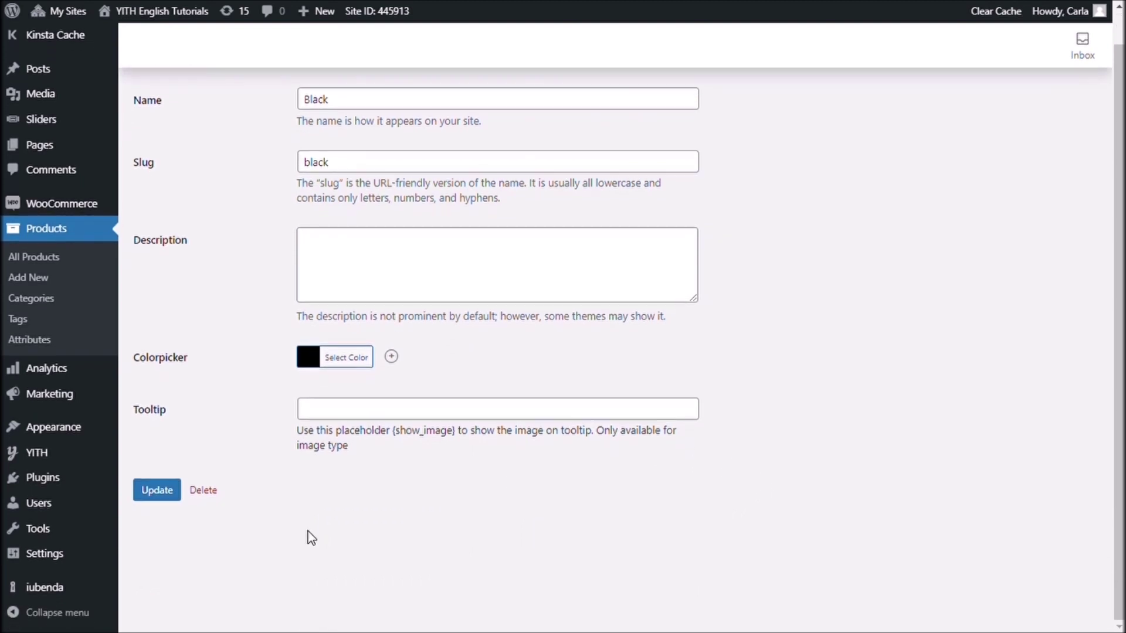
pyautogui.click(160, 496)
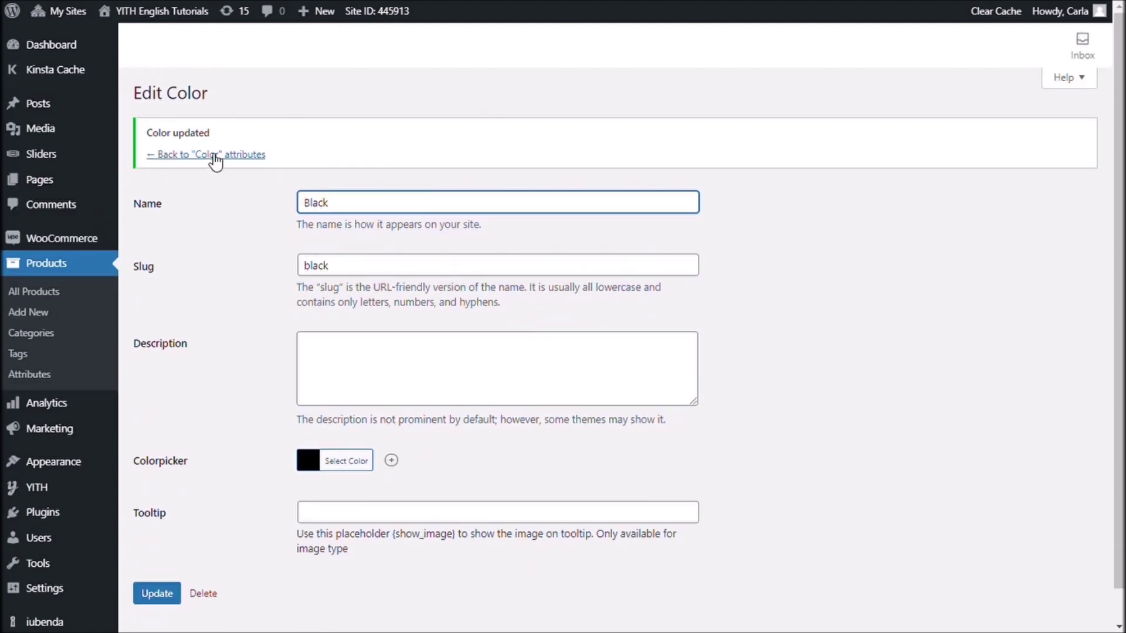
pyautogui.click(215, 155)
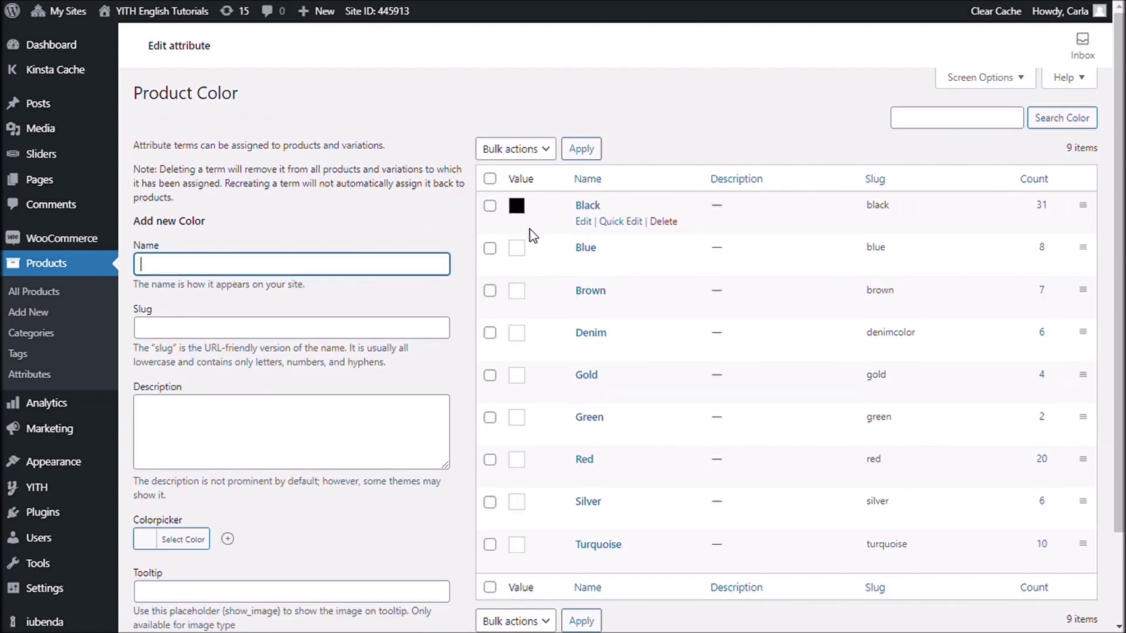
pyautogui.scroll(-3, 537, 246)
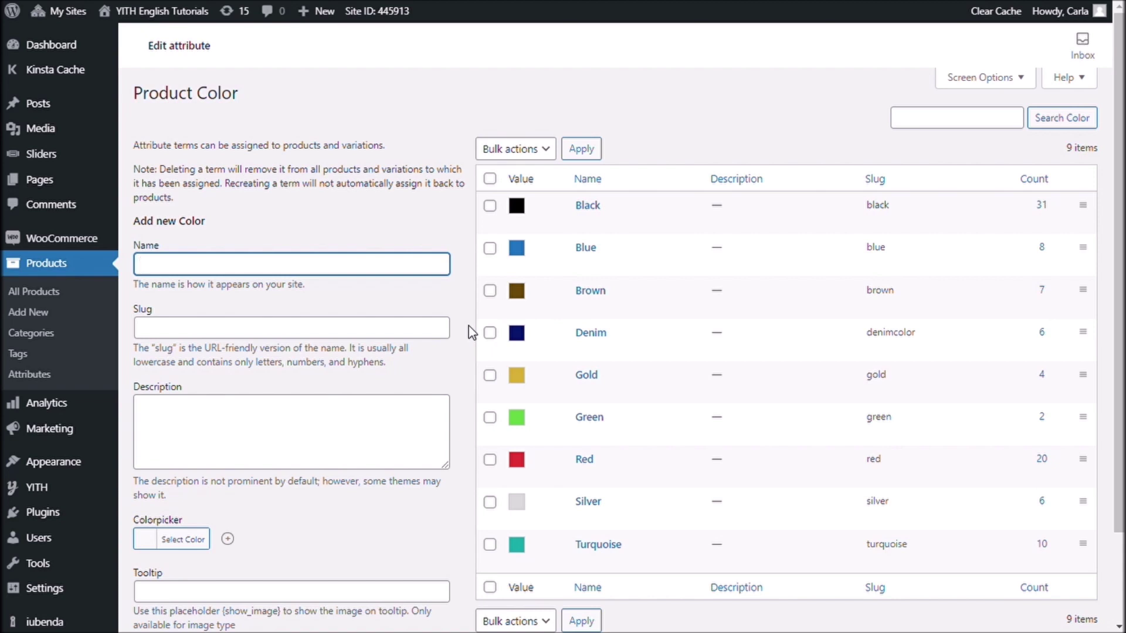
pyautogui.scroll(-2, 324, 247)
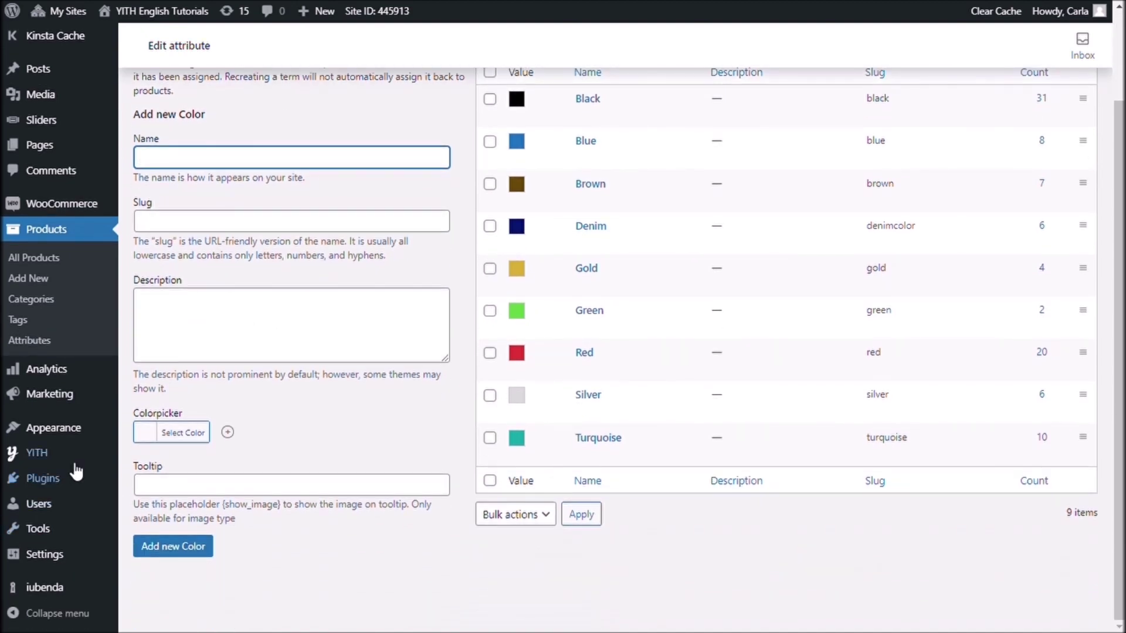
# Open the Women preset in Ajax Product Filter and expand its Filter by color settings
pyautogui.moveTo(76, 466)
pyautogui.click(178, 454)
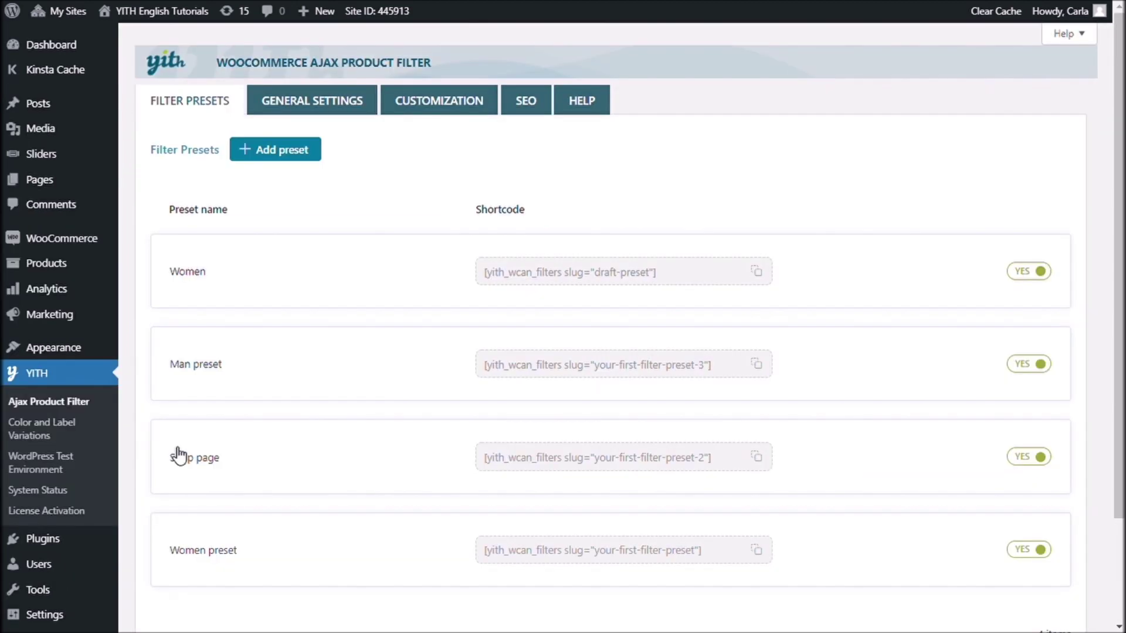
pyautogui.scroll(-2, 337, 455)
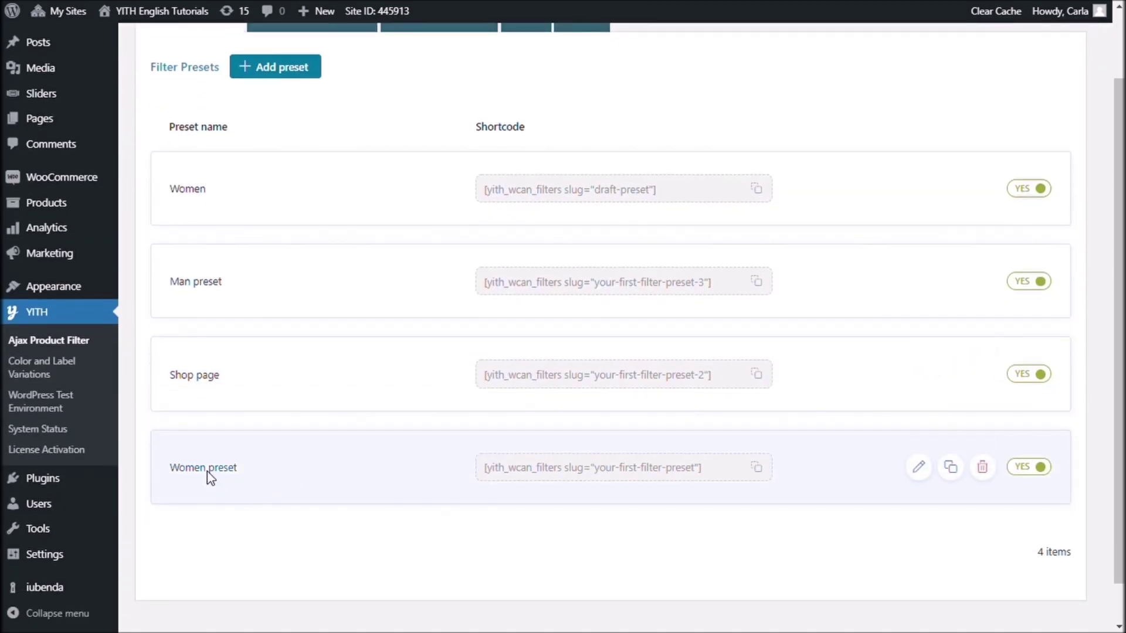
pyautogui.click(207, 470)
pyautogui.scroll(-2, 266, 413)
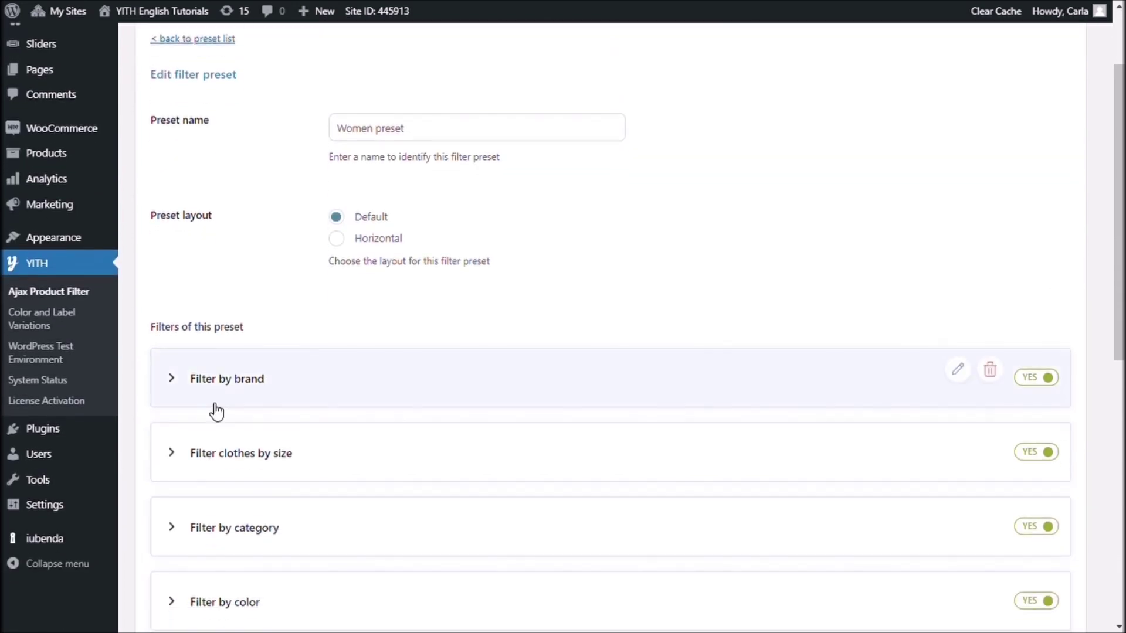
pyautogui.scroll(-3, 216, 412)
pyautogui.click(186, 413)
# Turn Auto-populate on for Filter by color, then save the filter and the Women preset
pyautogui.scroll(-6, 348, 380)
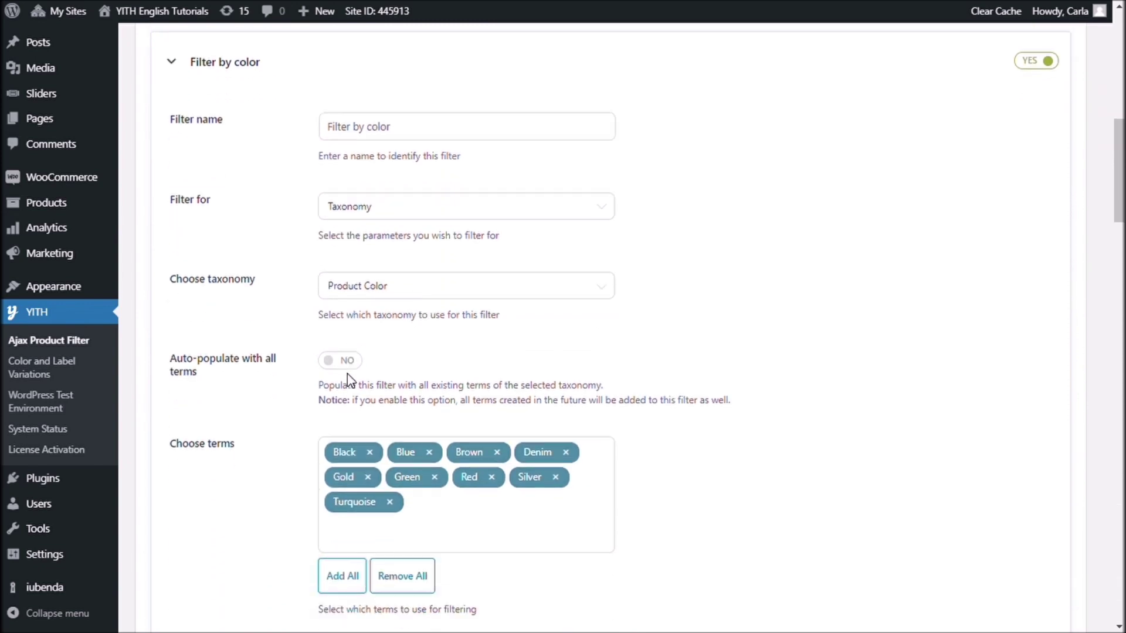
pyautogui.scroll(-1, 282, 405)
pyautogui.scroll(-1, 281, 381)
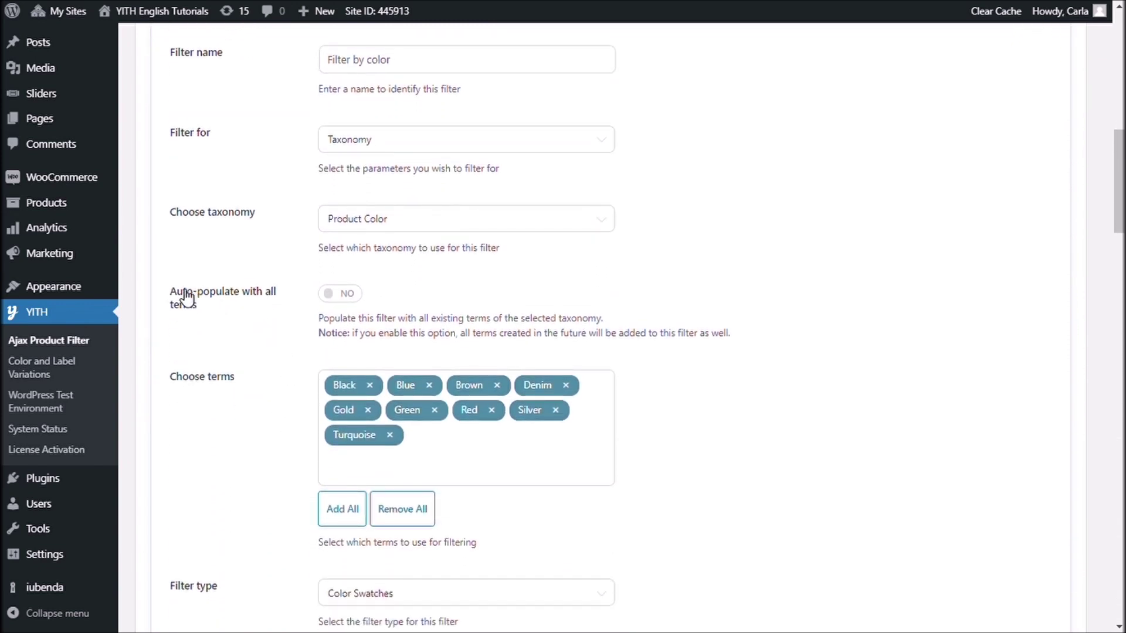
pyautogui.click(339, 294)
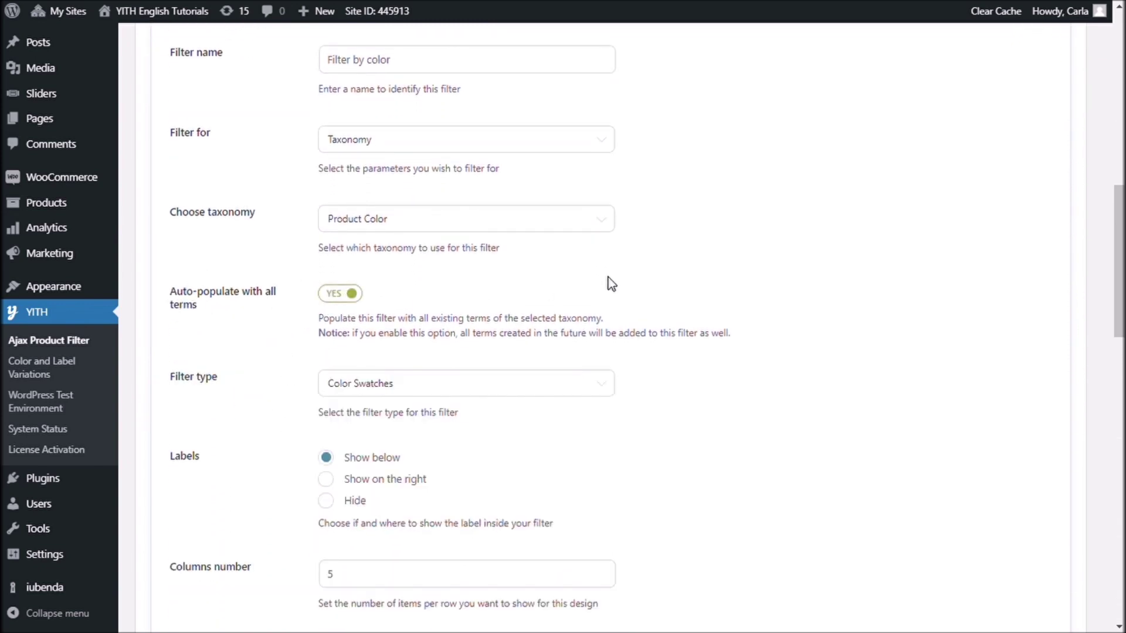
pyautogui.scroll(-11, 765, 325)
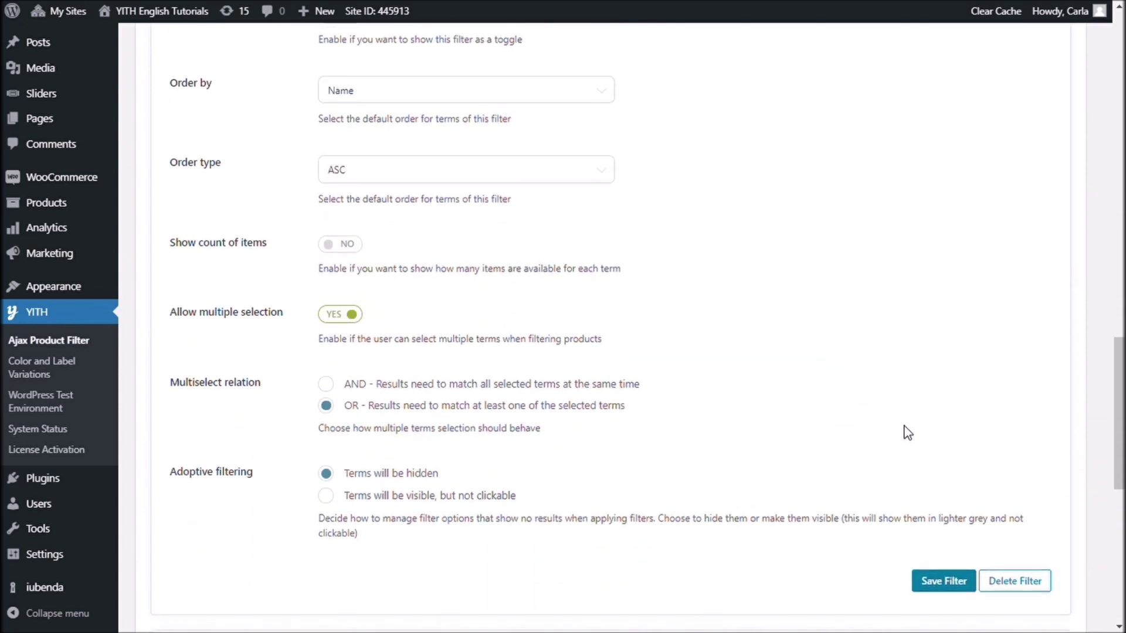
pyautogui.scroll(-2, 909, 442)
pyautogui.click(945, 443)
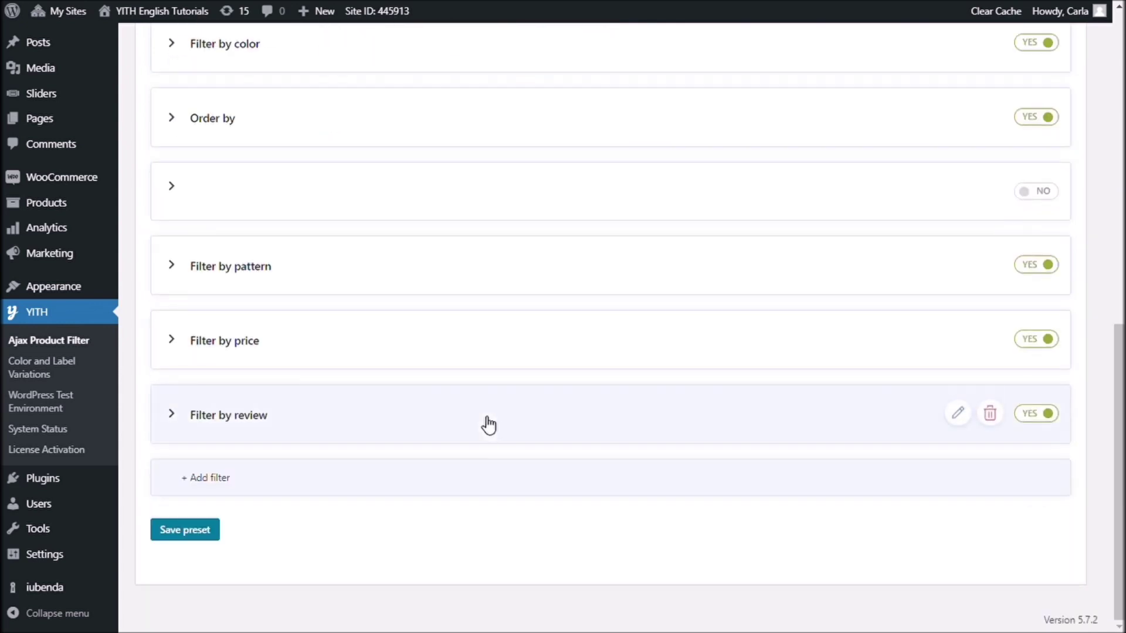
pyautogui.click(221, 533)
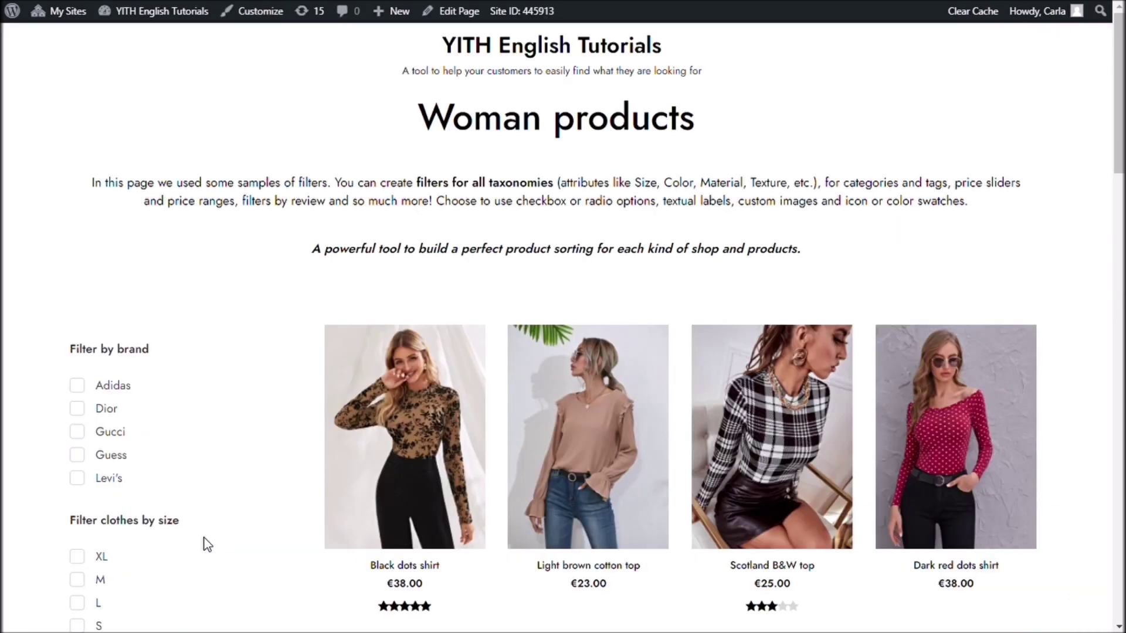
pyautogui.scroll(-2, 206, 545)
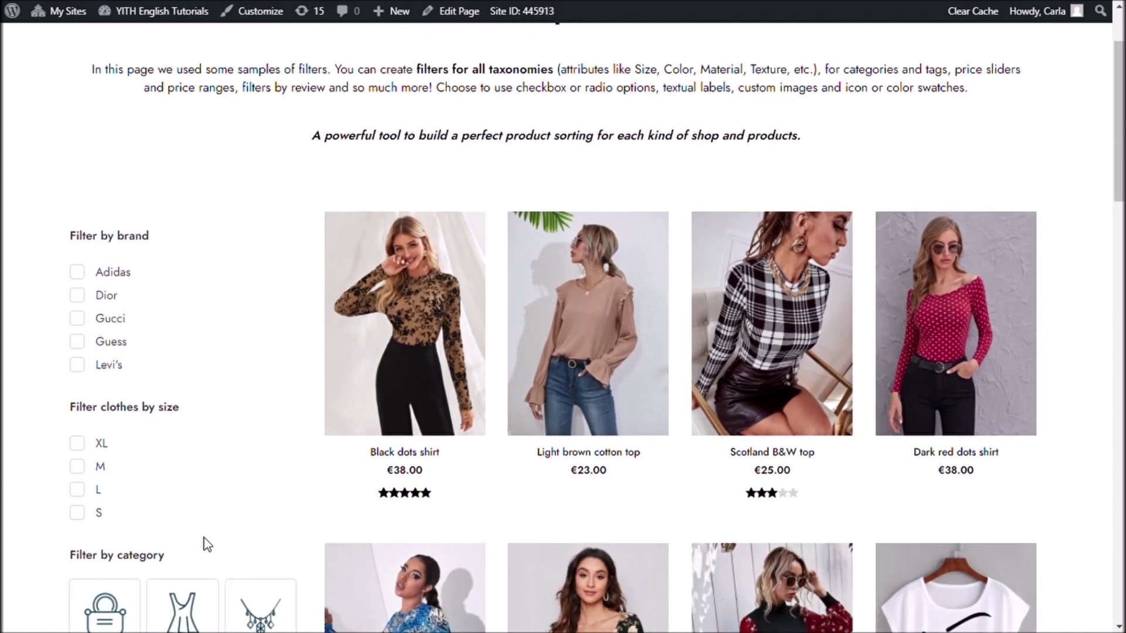
pyautogui.scroll(-6, 206, 542)
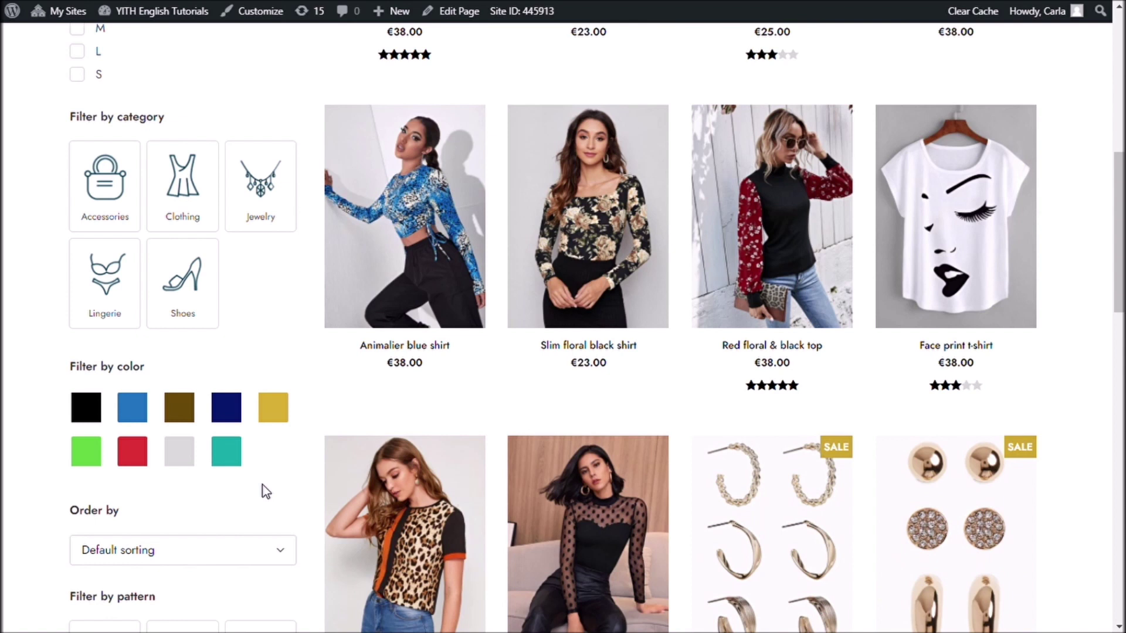
pyautogui.hotkey('ctrl', 'Tab')
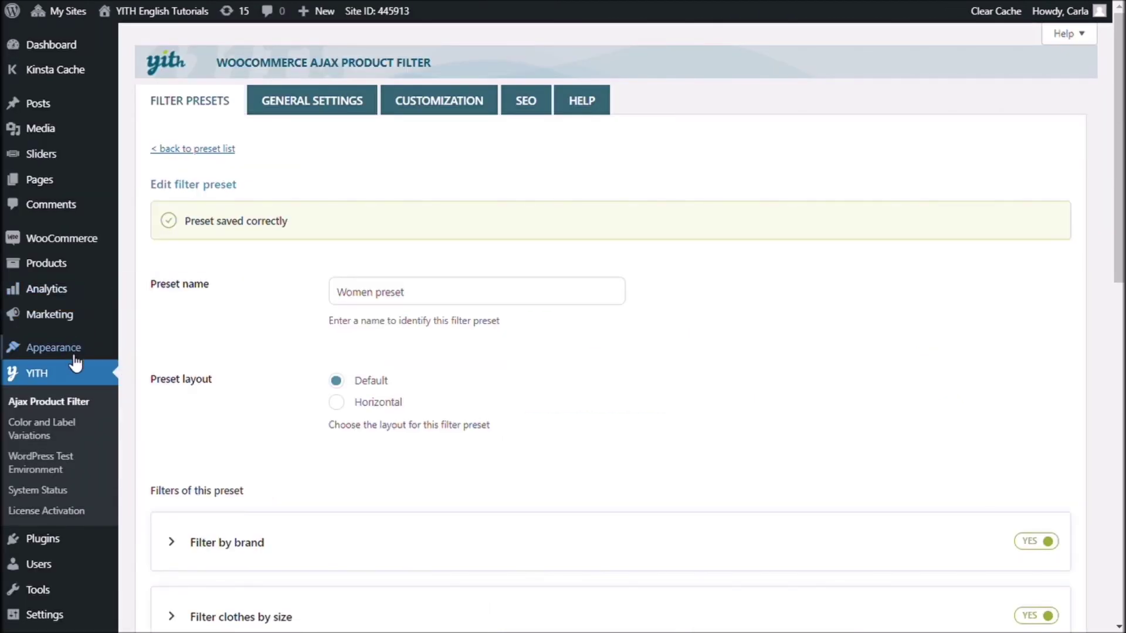
# Open the Color attribute's terms and enter Orange as a new term name
pyautogui.moveTo(83, 273)
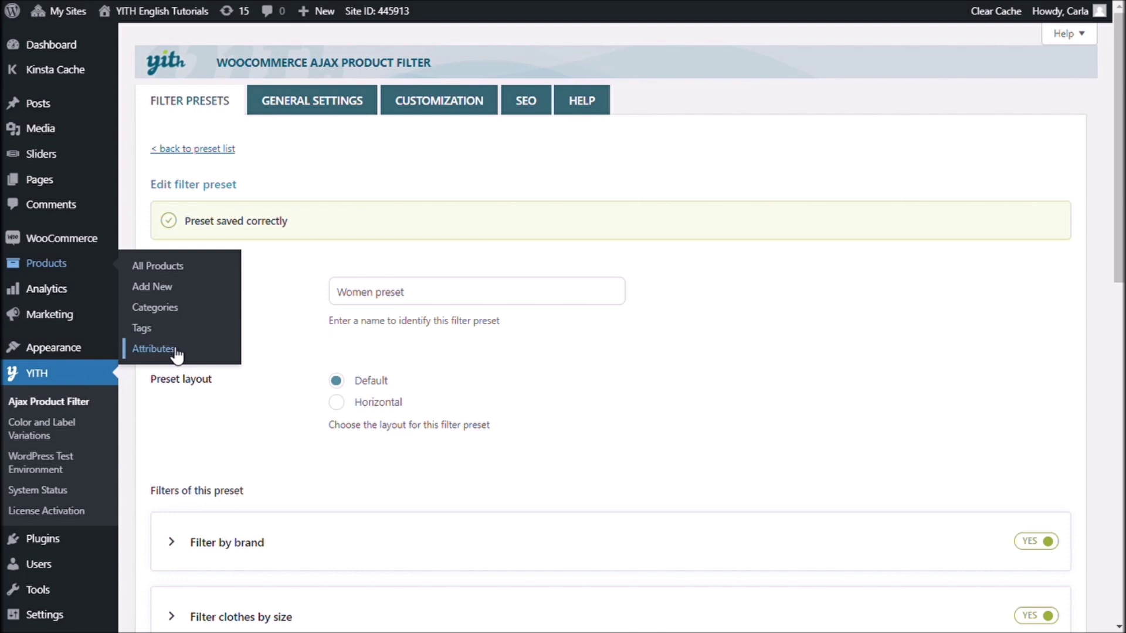
pyautogui.click(154, 349)
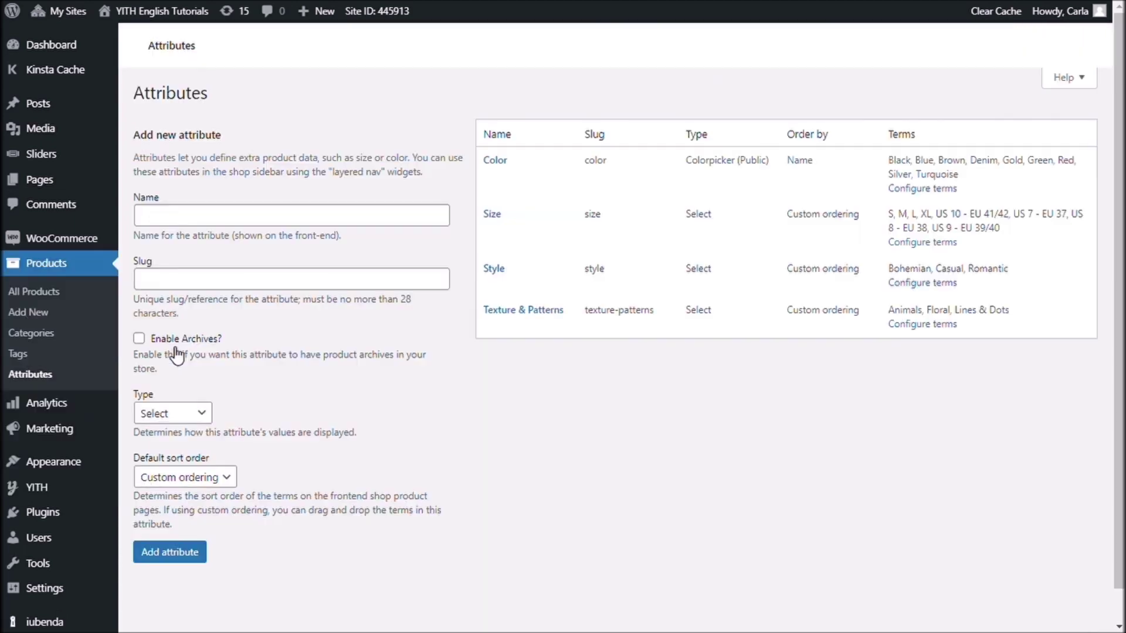
pyautogui.click(495, 160)
pyautogui.click(332, 265)
pyautogui.scroll(-1, 331, 265)
pyautogui.write('Ora')
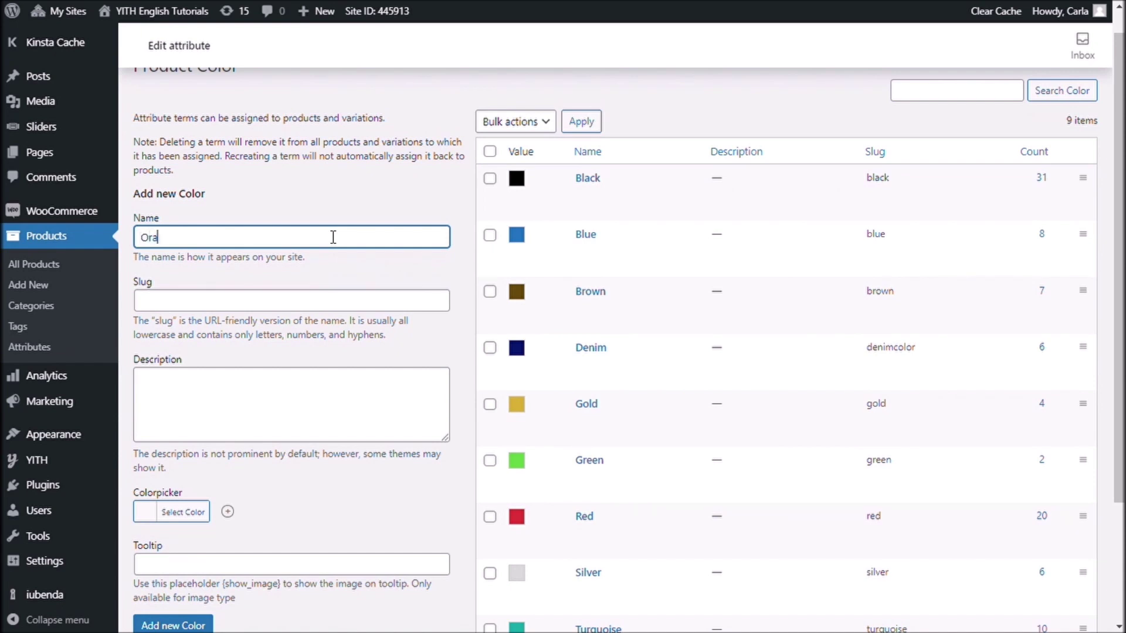
pyautogui.write('nge')
# Give Orange a gold-orange swatch colour and add it as a new Color term
pyautogui.scroll(-3, 347, 474)
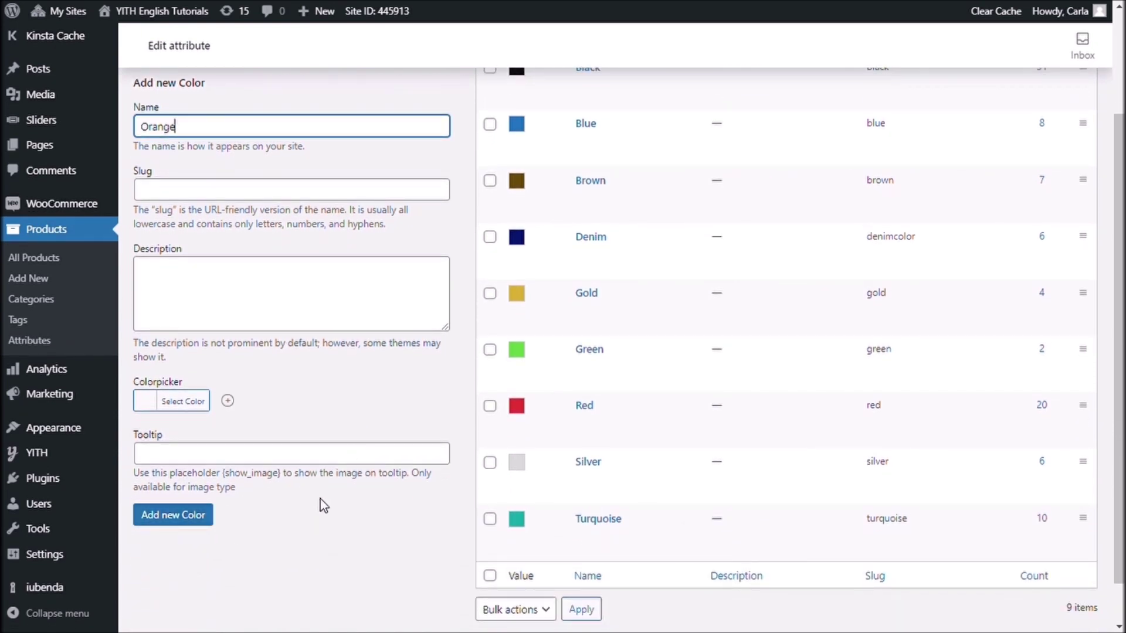
pyautogui.scroll(2, 324, 500)
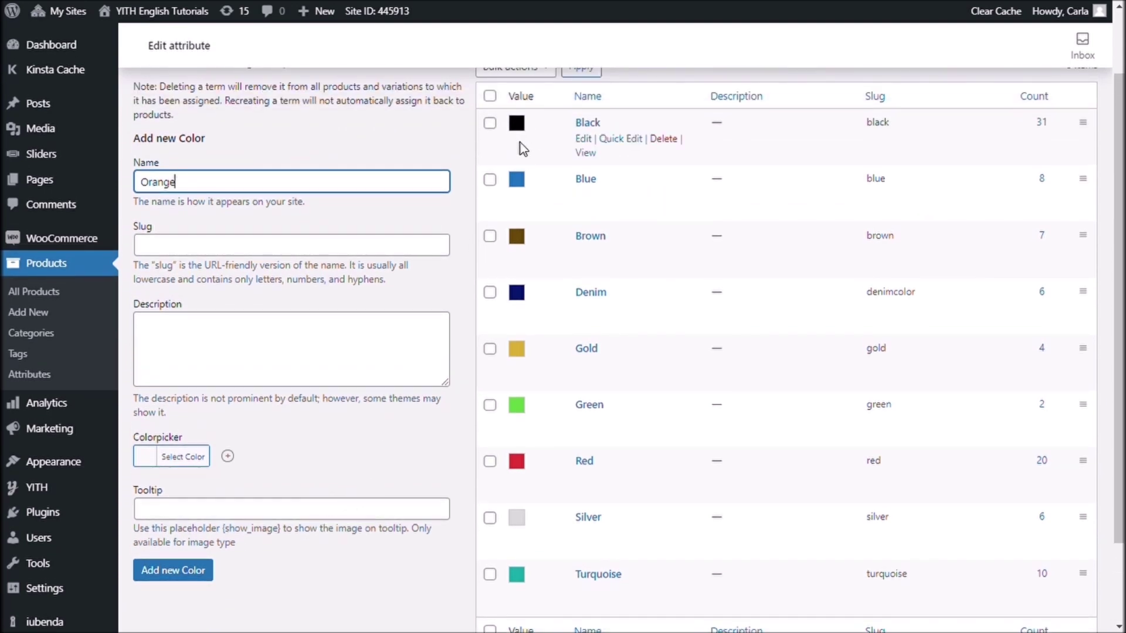
pyautogui.click(186, 459)
pyautogui.scroll(-2, 199, 461)
pyautogui.click(217, 520)
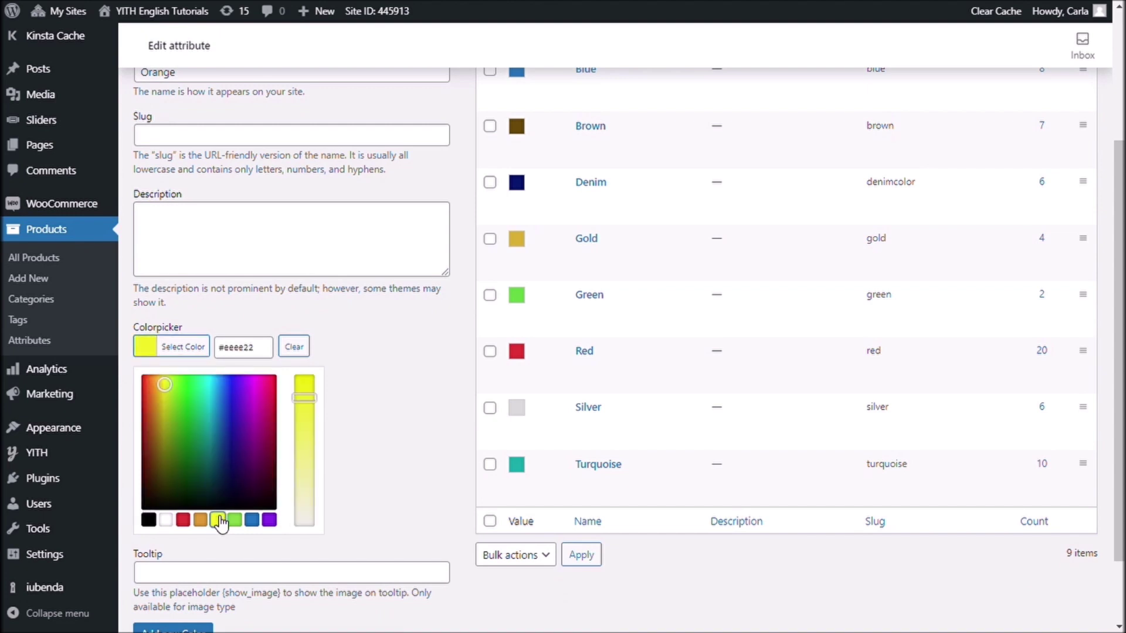
pyautogui.moveTo(164, 418); pyautogui.dragTo(160, 393)
pyautogui.click(382, 412)
pyautogui.click(183, 473)
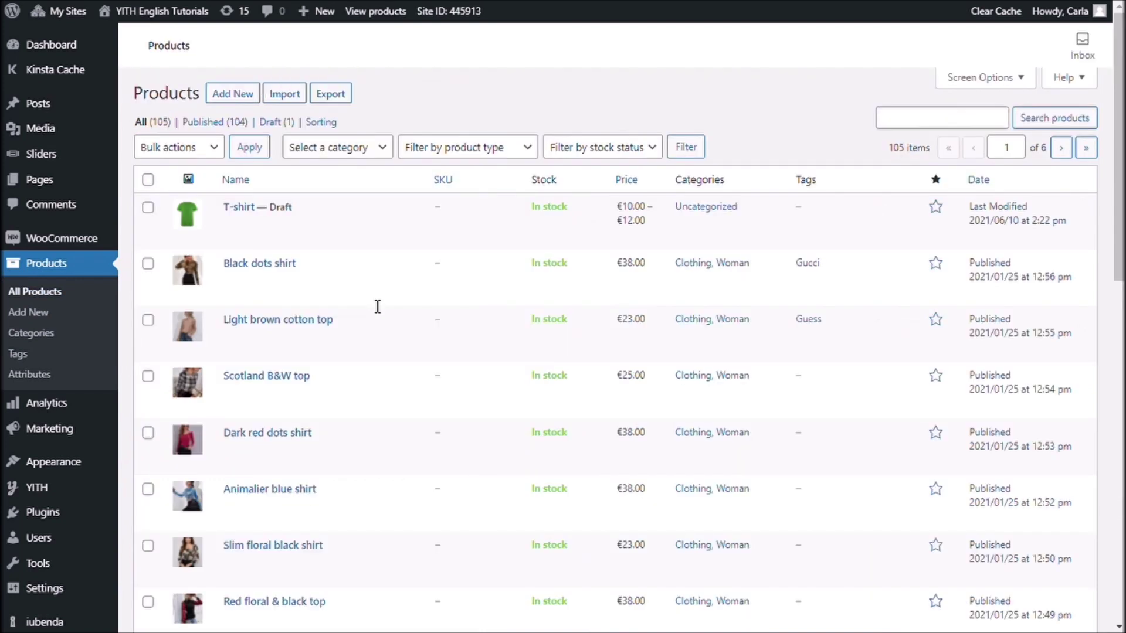
# Open the Animalier shirt product for editing
pyautogui.scroll(-6, 378, 306)
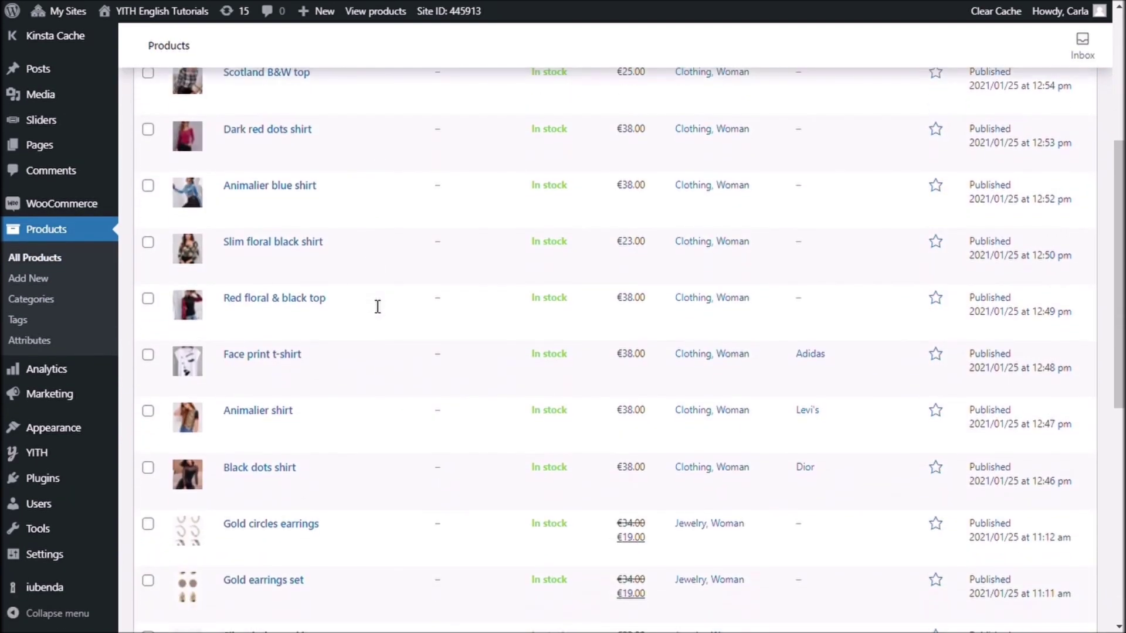
pyautogui.click(268, 346)
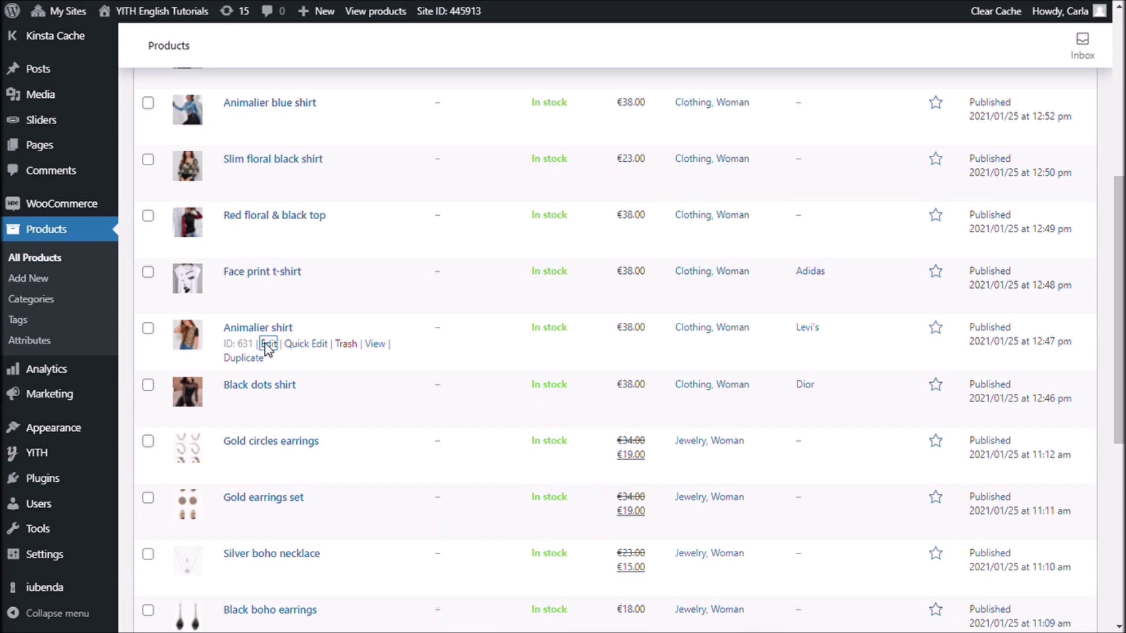
pyautogui.scroll(-10, 581, 355)
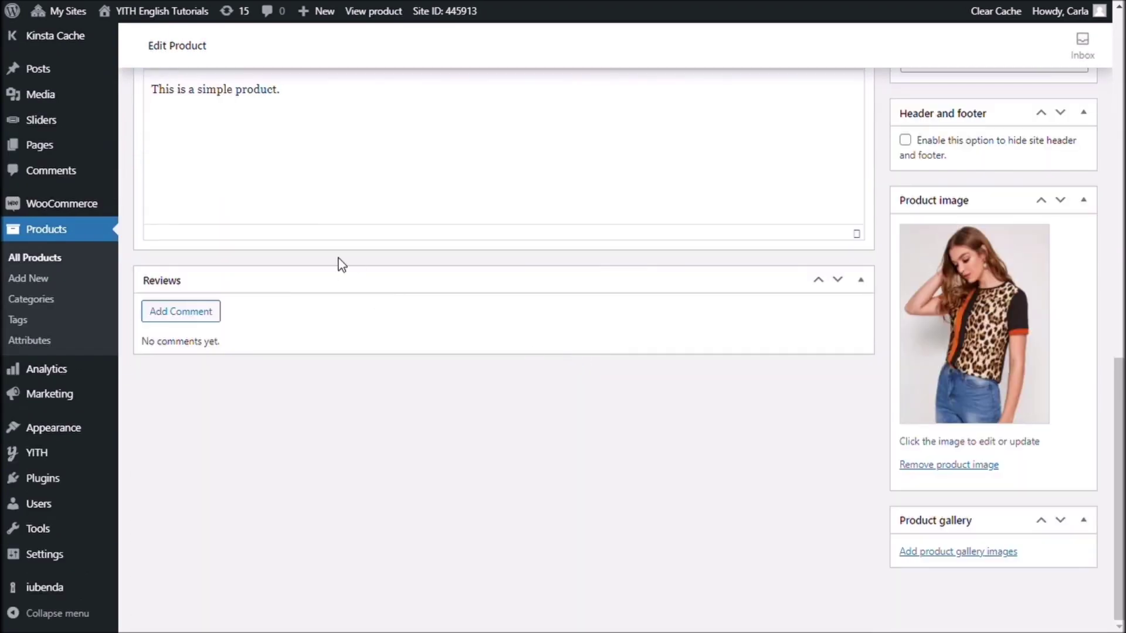
pyautogui.scroll(9, 336, 258)
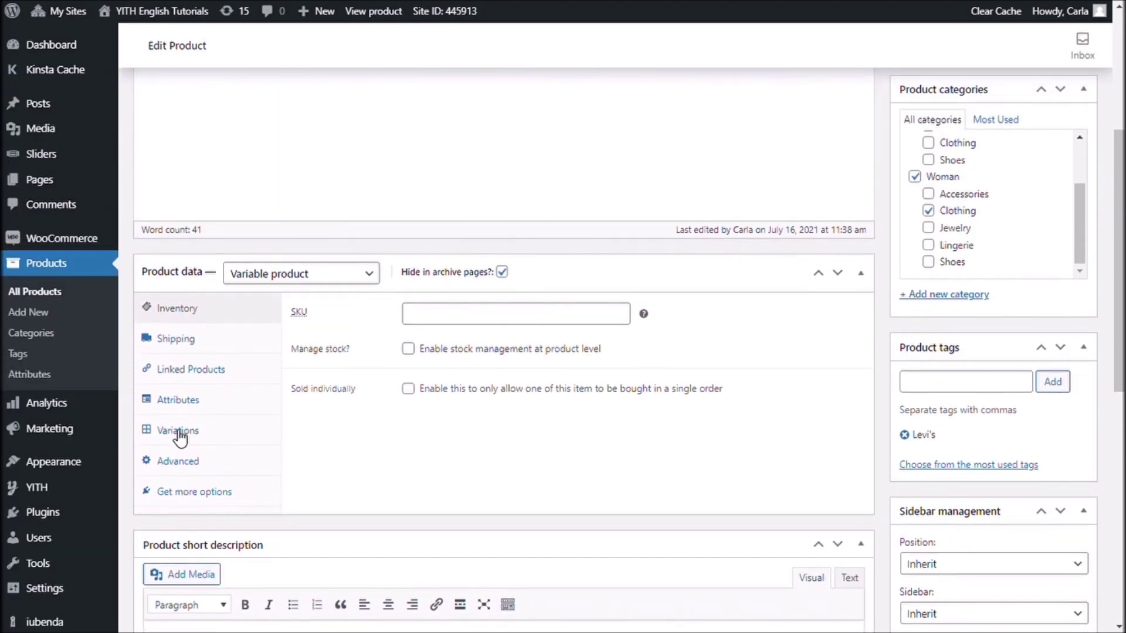
pyautogui.scroll(5, 339, 257)
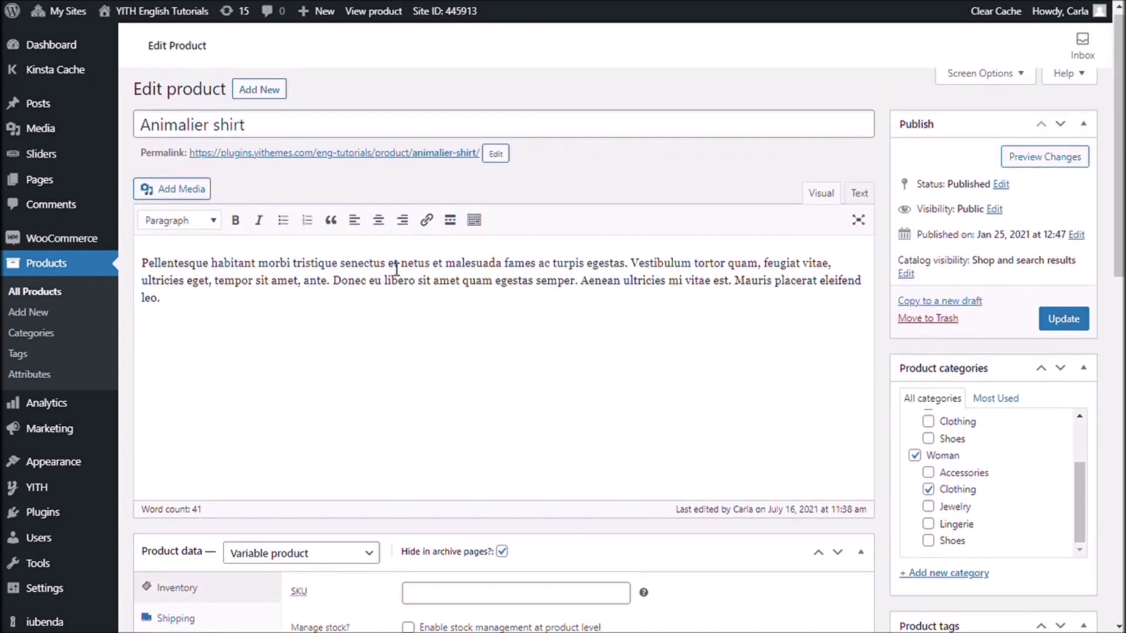
pyautogui.scroll(-8, 291, 352)
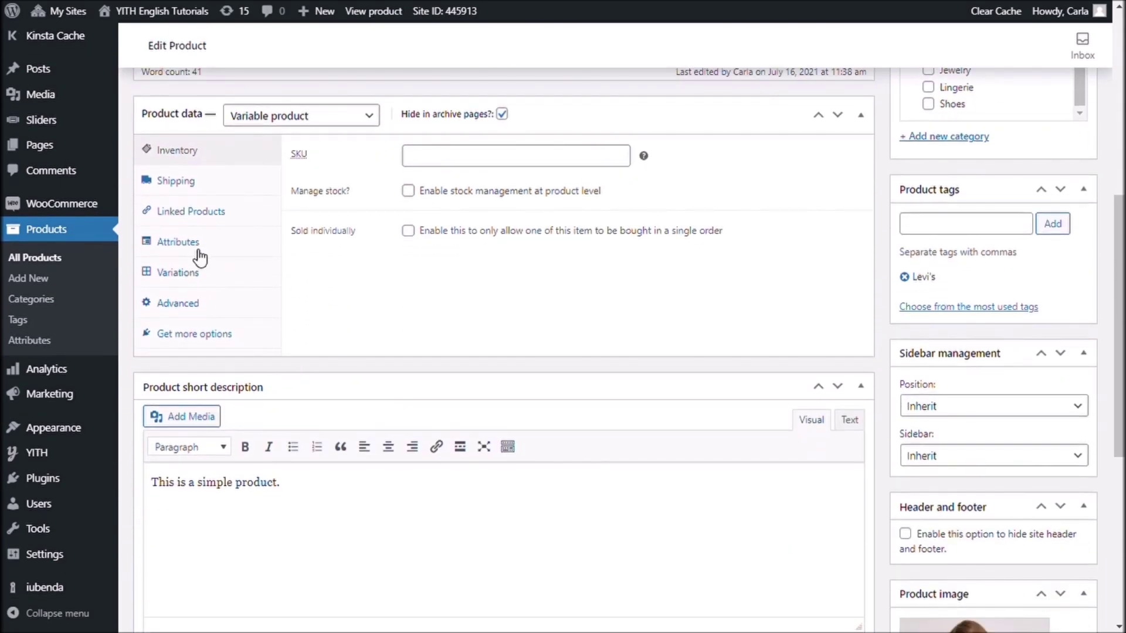
# Add the Color attribute set to Orange, save attributes, and update the product
pyautogui.click(193, 244)
pyautogui.click(422, 153)
pyautogui.click(392, 176)
pyautogui.click(460, 156)
pyautogui.click(572, 314)
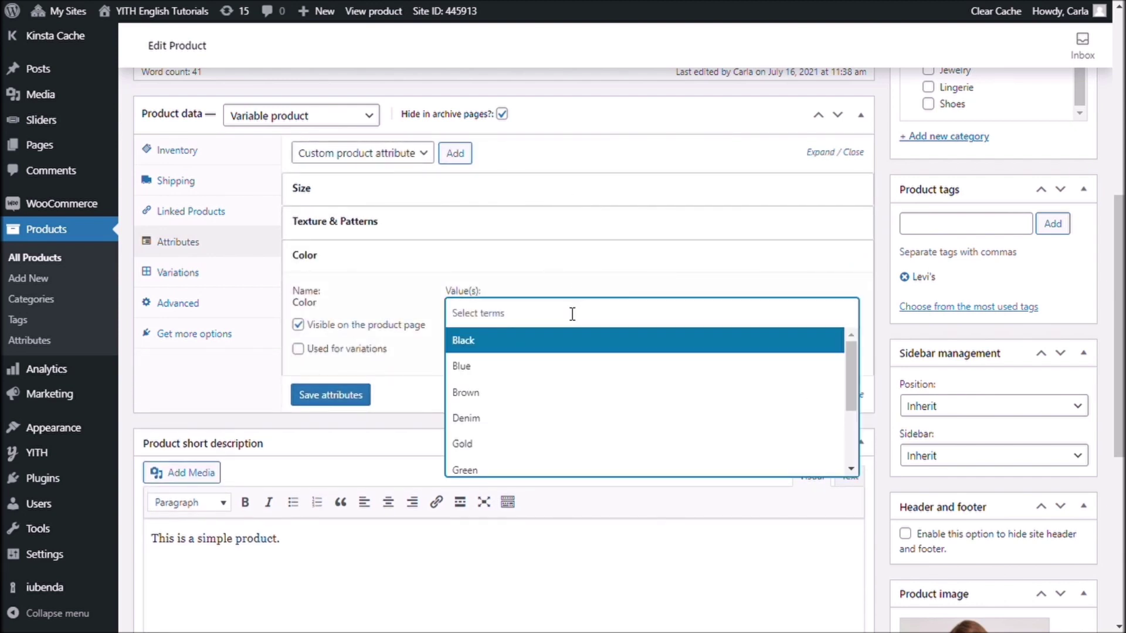
pyautogui.write('or')
pyautogui.click(544, 341)
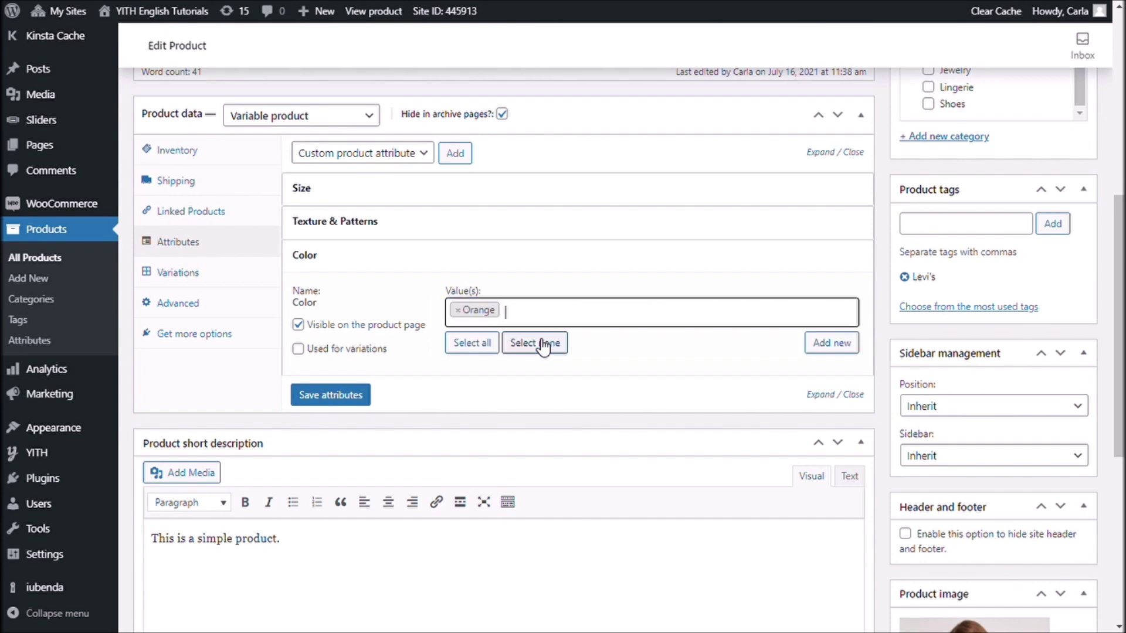
pyautogui.click(352, 402)
pyautogui.scroll(7, 733, 396)
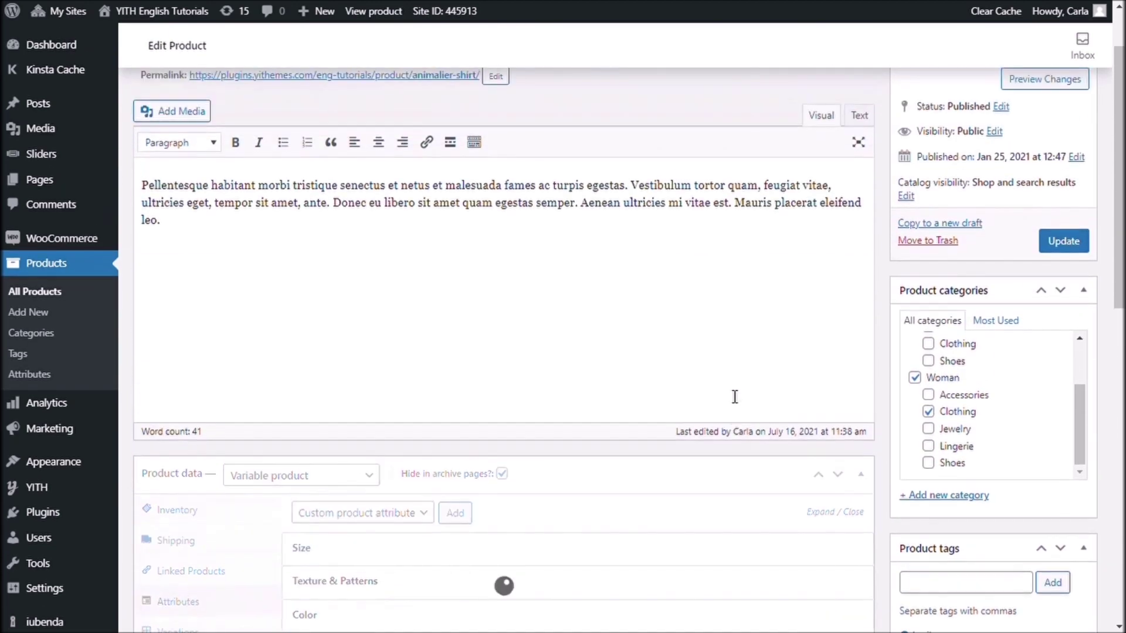
pyautogui.click(1043, 299)
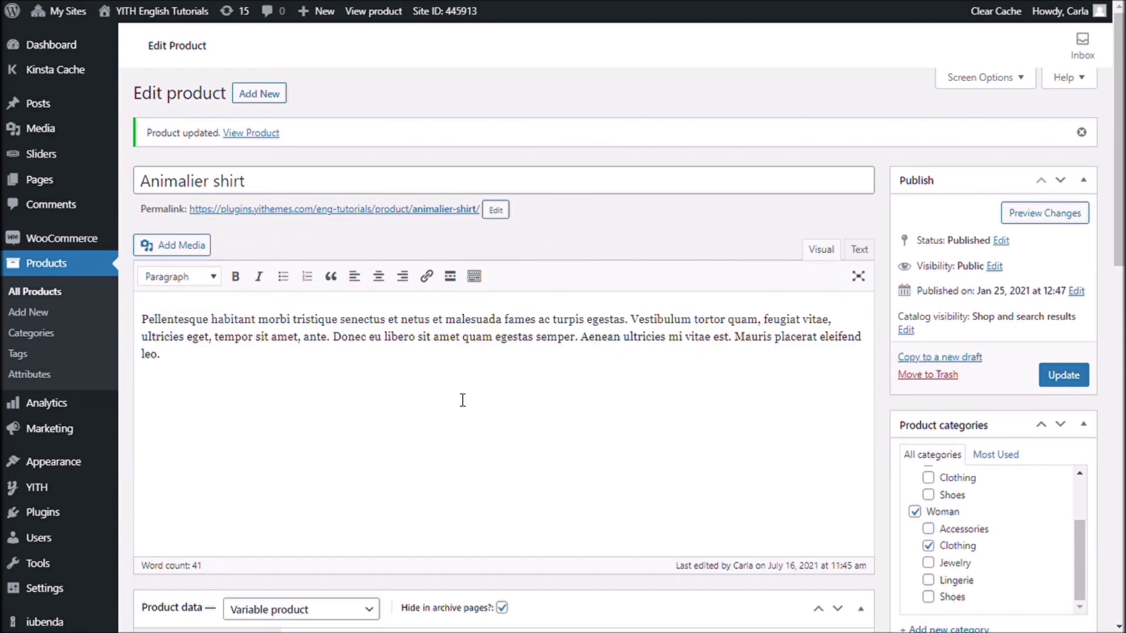
# Refresh the shop page and apply the new Orange colour swatch, leaving only the Animalier shirt
pyautogui.hotkey('ctrl', 'Tab')
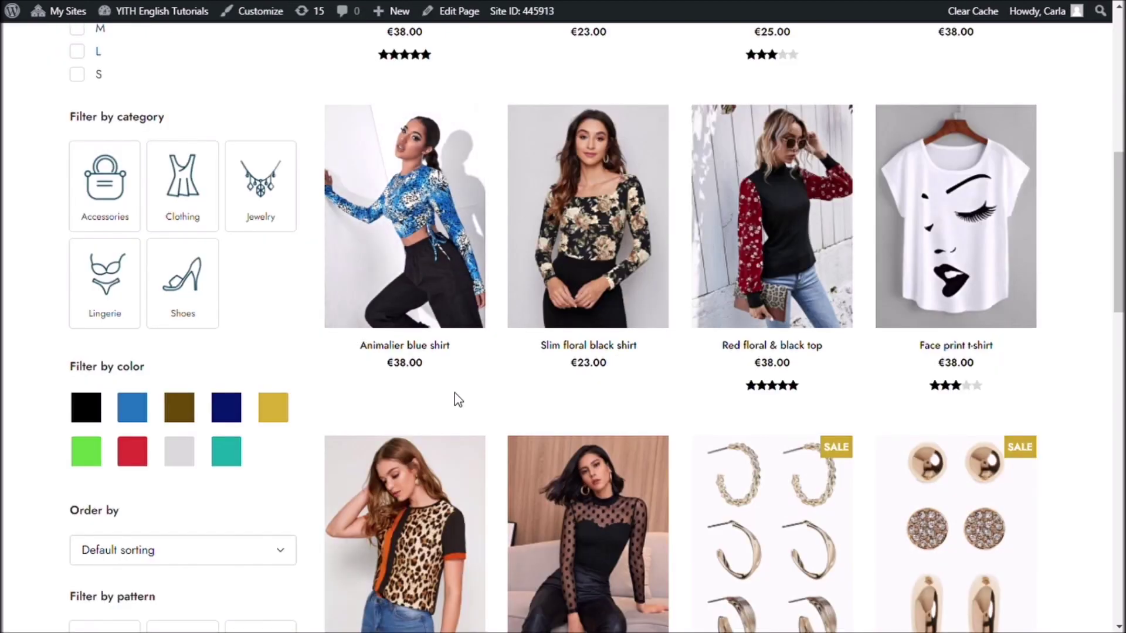
pyautogui.scroll(4, 457, 400)
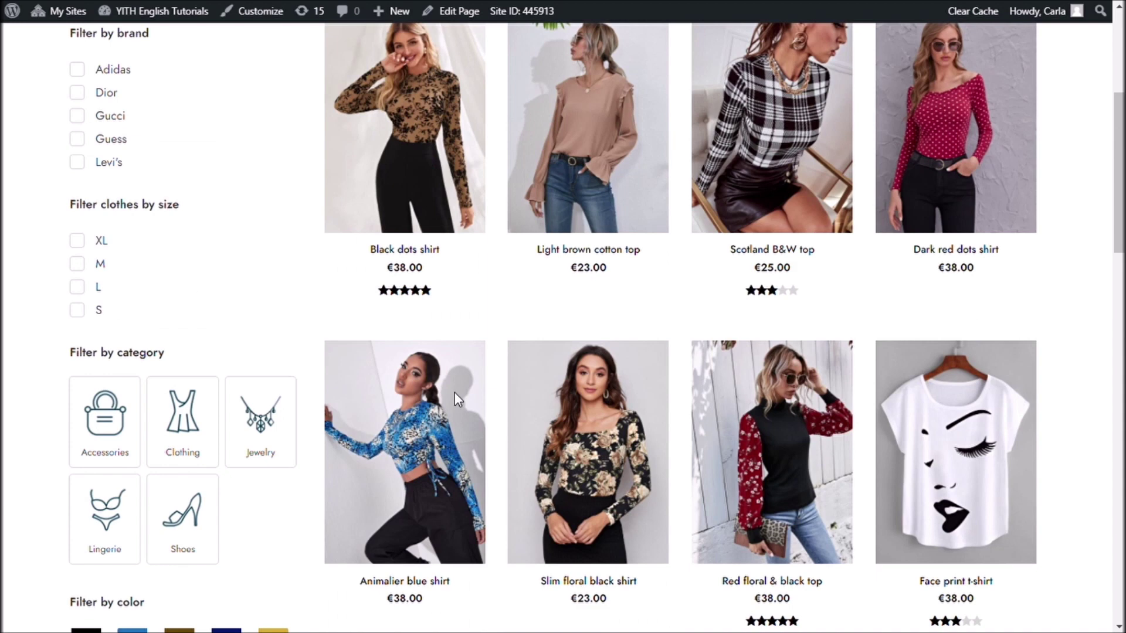
pyautogui.scroll(-5, 357, 370)
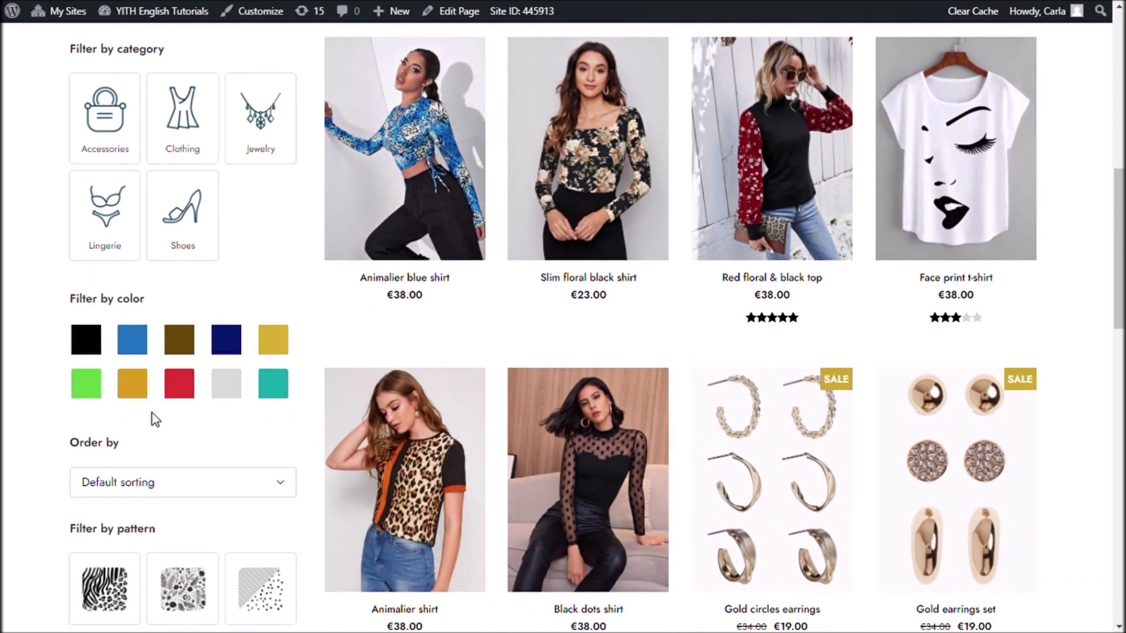
pyautogui.click(134, 387)
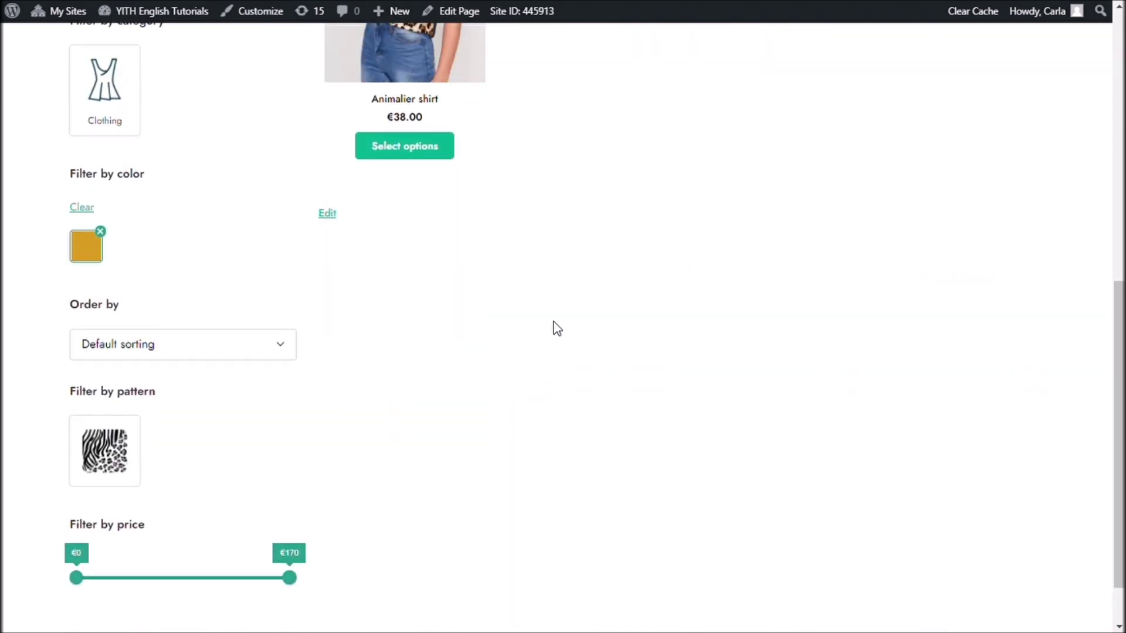